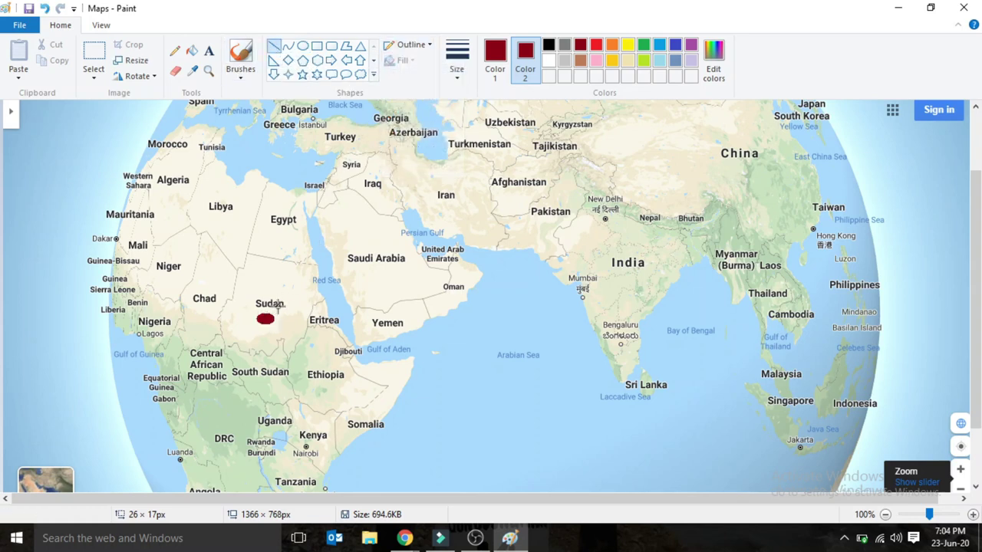
Step: Draw dark red route lines on the map from Sudan to the United Arab Emirates, on to Mumbai, and up to New Delhi
{"action": "left_click_drag", "start_coordinate": [275, 315], "coordinate": [449, 264]}
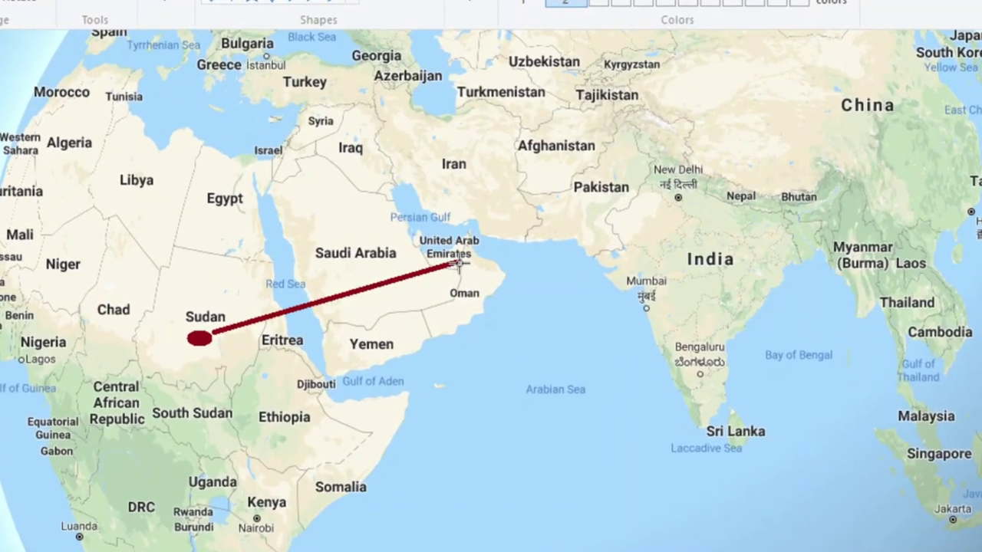
{"action": "left_click_drag", "start_coordinate": [454, 264], "coordinate": [657, 302]}
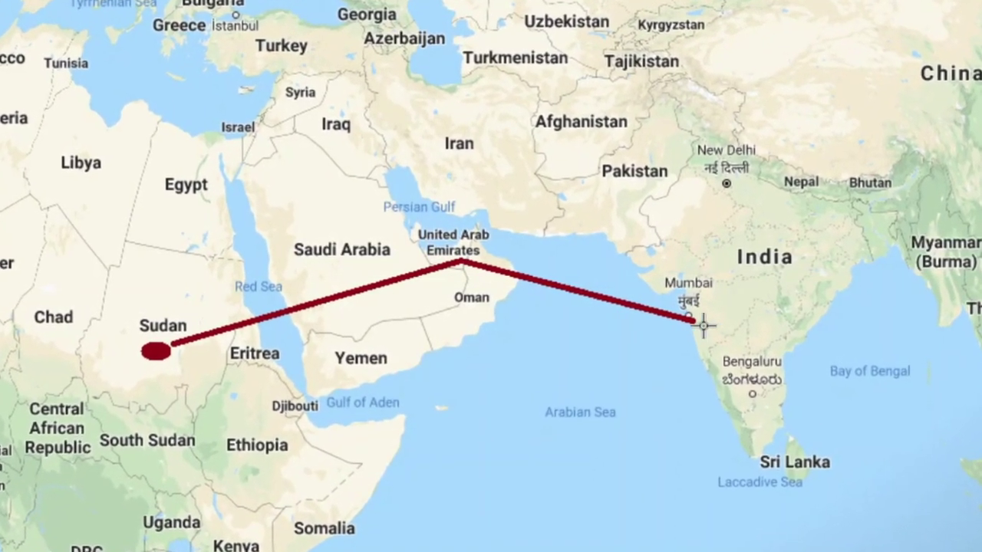
{"action": "mouse_move", "coordinate": [686, 321]}
{"action": "left_mouse_down"}
{"action": "mouse_move", "coordinate": [701, 267]}
{"action": "mouse_move", "coordinate": [753, 177]}
{"action": "left_mouse_up"}
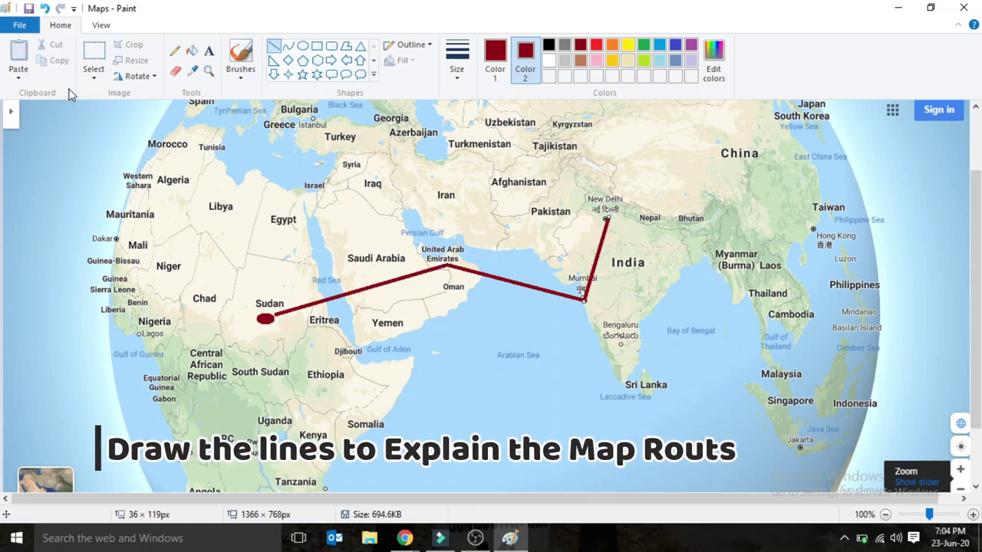
{"action": "left_click", "coordinate": [28, 25]}
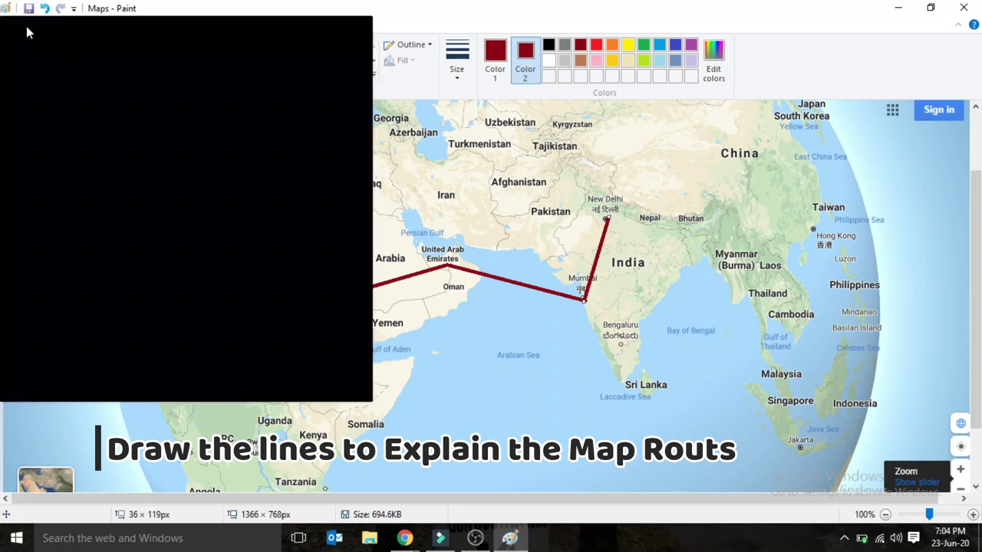
{"action": "left_click", "coordinate": [47, 148]}
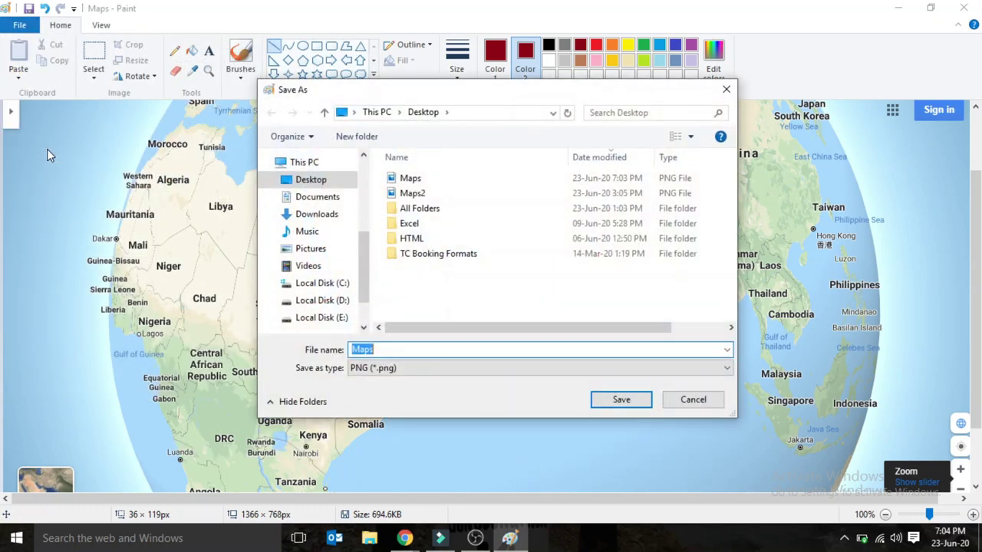
{"action": "left_click", "coordinate": [410, 195]}
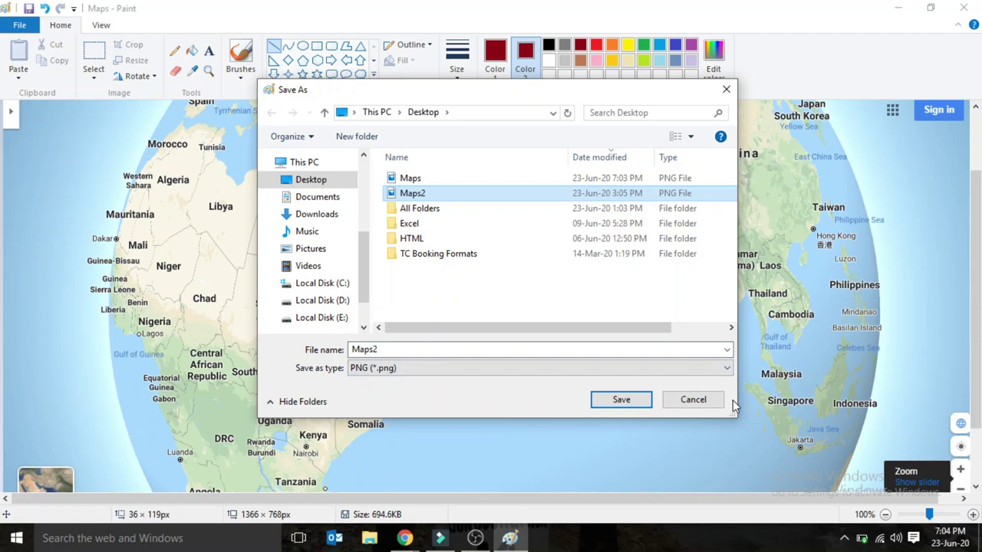
{"action": "key", "text": "Escape"}
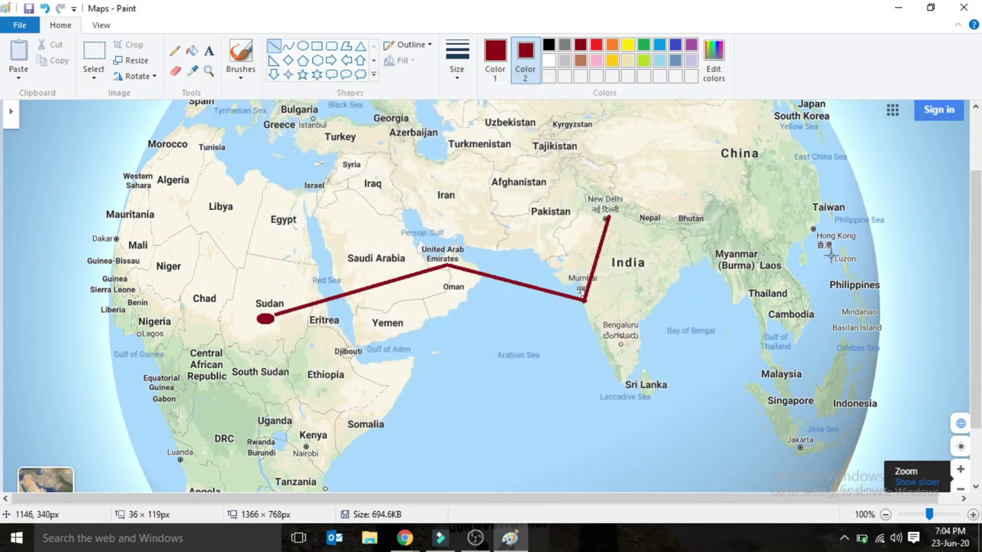
Step: Switch to Filmora9 and import the Maps and Maps2 images from the Desktop into the project media
{"action": "key", "text": "alt+Tab"}
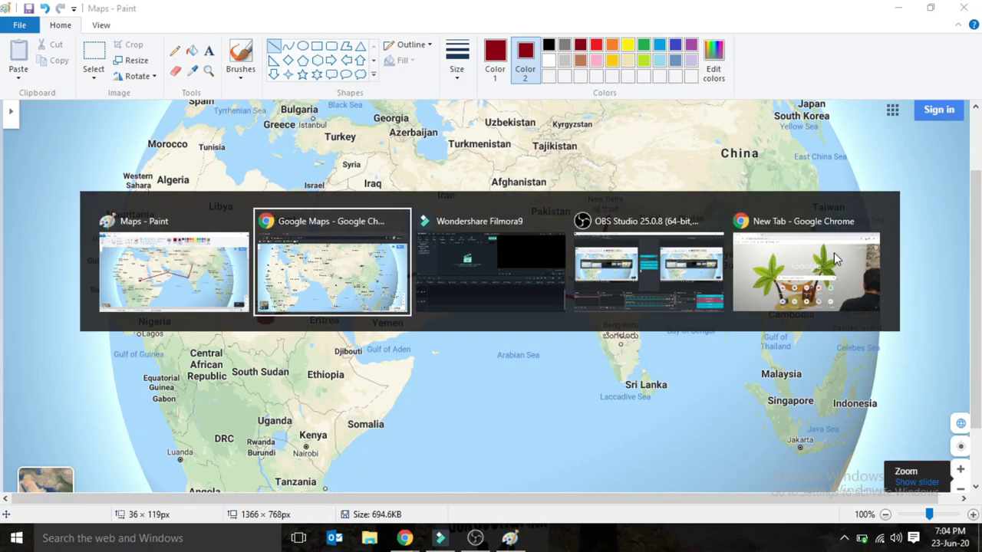
{"action": "key", "text": "alt+Tab"}
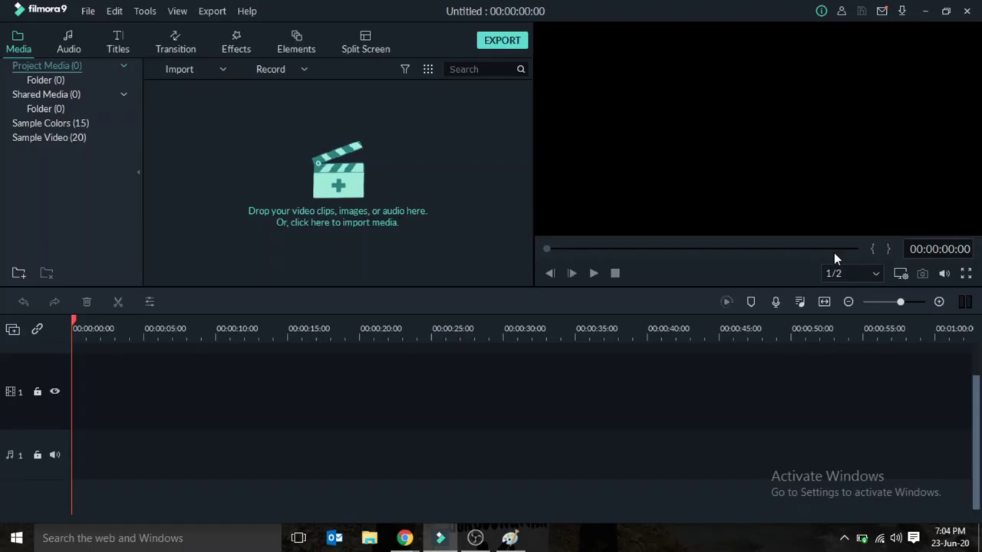
{"action": "left_click", "coordinate": [346, 169]}
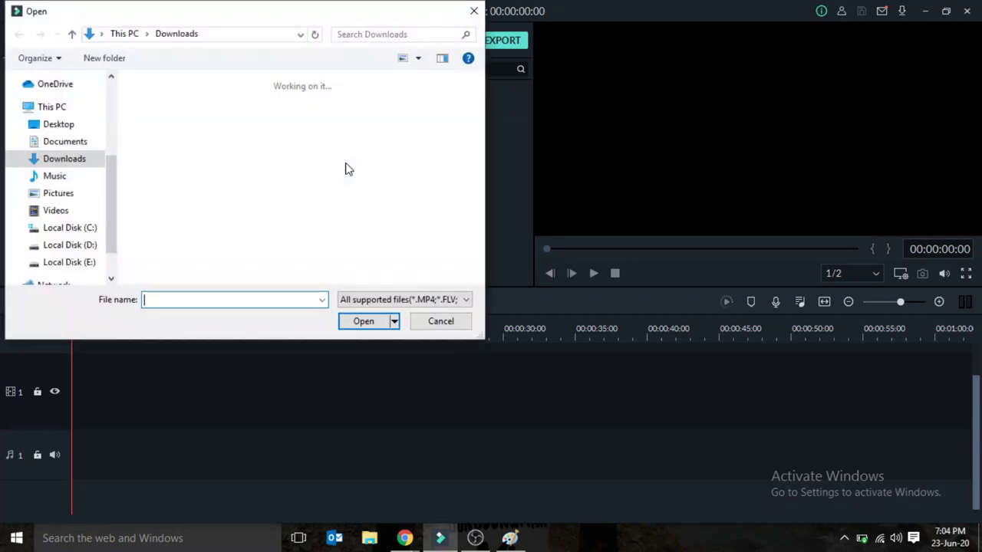
{"action": "left_click", "coordinate": [67, 130]}
{"action": "left_click", "coordinate": [161, 101]}
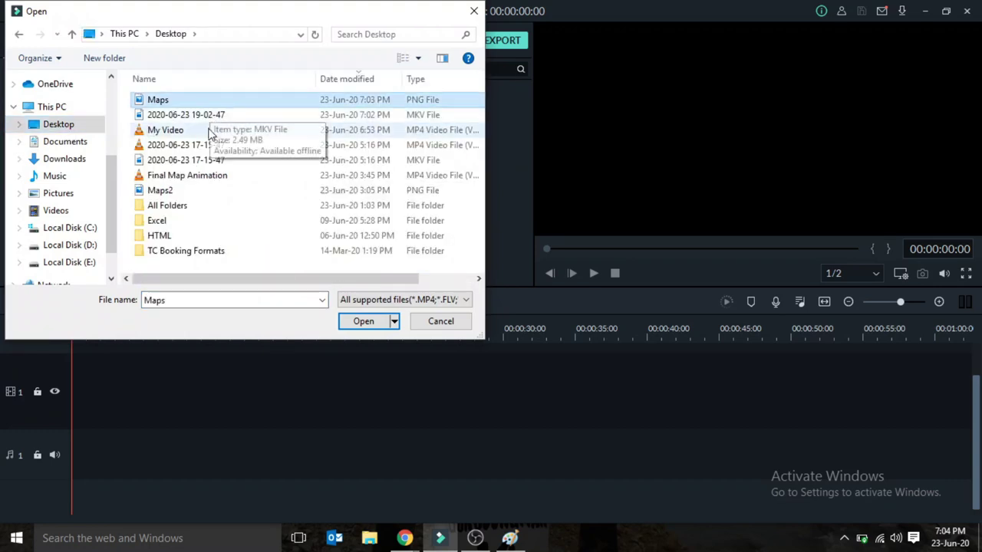
{"action": "left_click", "coordinate": [181, 193], "text": "ctrl"}
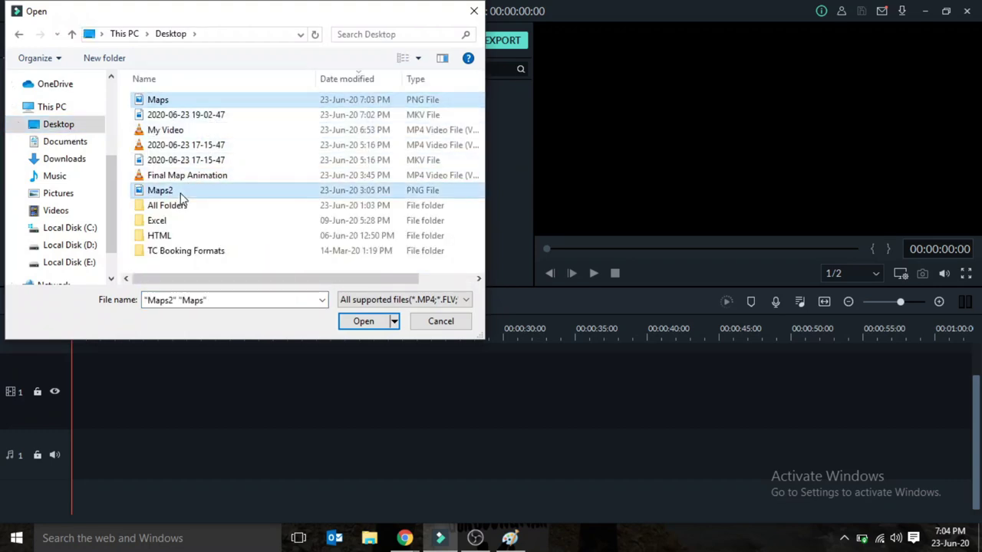
{"action": "key", "text": "Return"}
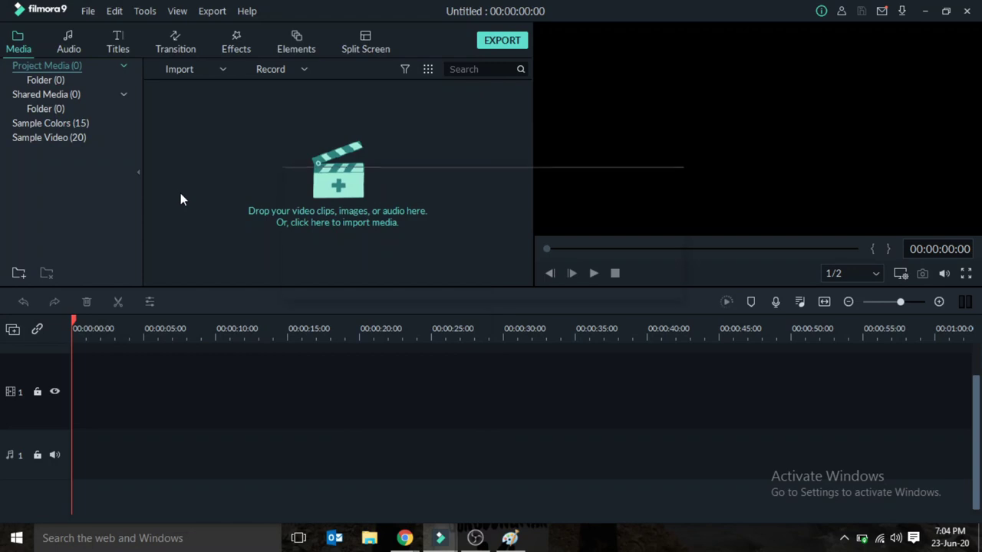
Step: Preview the imported Maps2 image with the route lines
{"action": "mouse_move", "coordinate": [315, 135]}
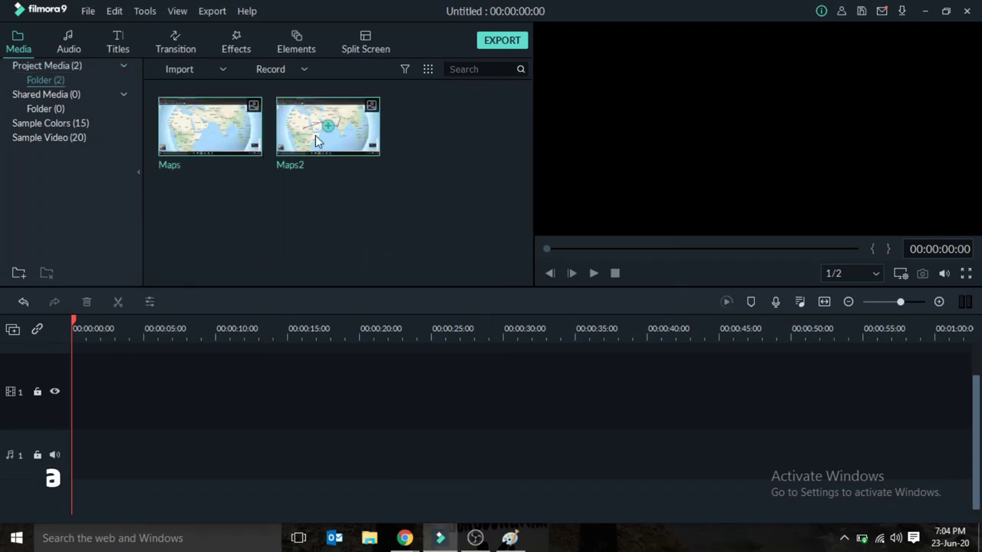
{"action": "mouse_move", "coordinate": [244, 150]}
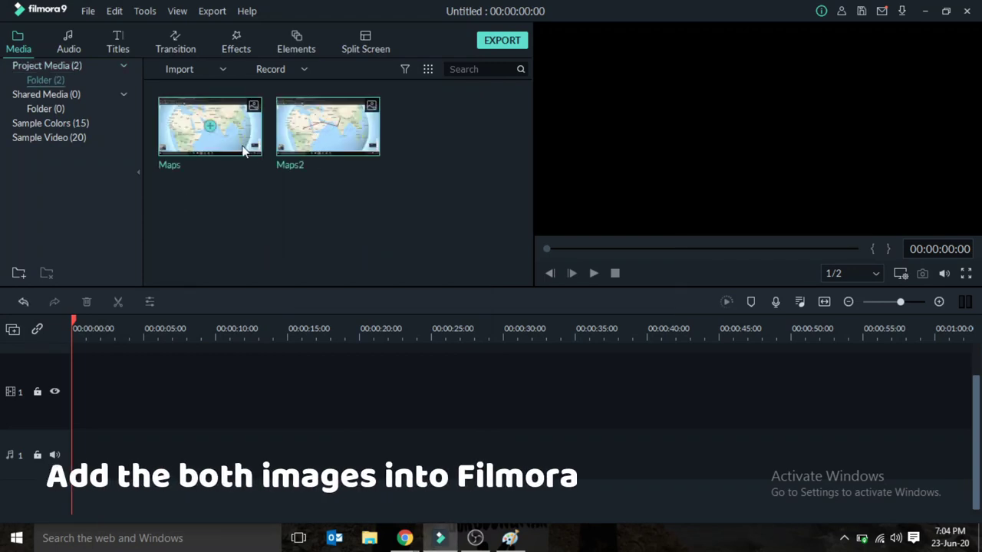
{"action": "double_click", "coordinate": [292, 149]}
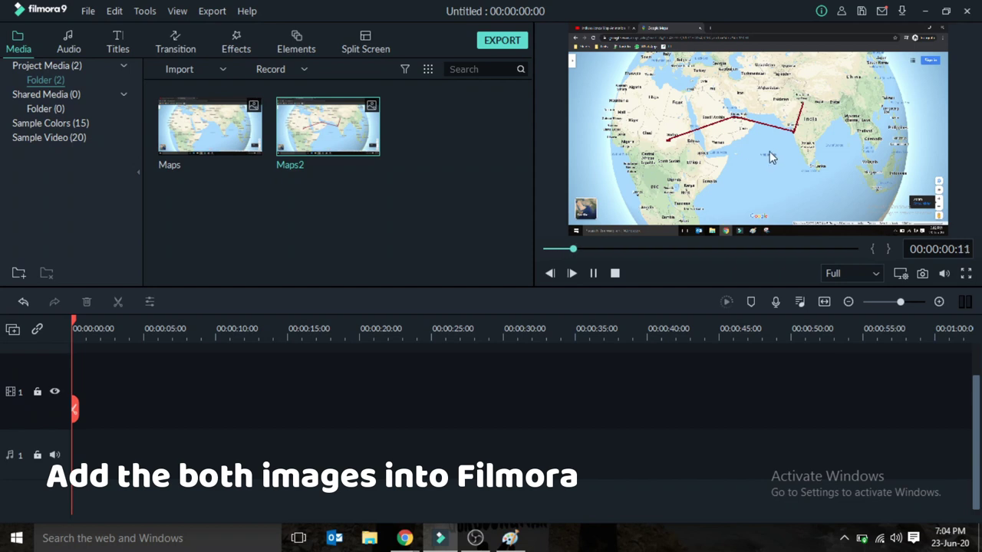
Step: Add the Maps image to video track 1 and extend the clip to about 23 seconds
{"action": "left_click", "coordinate": [210, 126]}
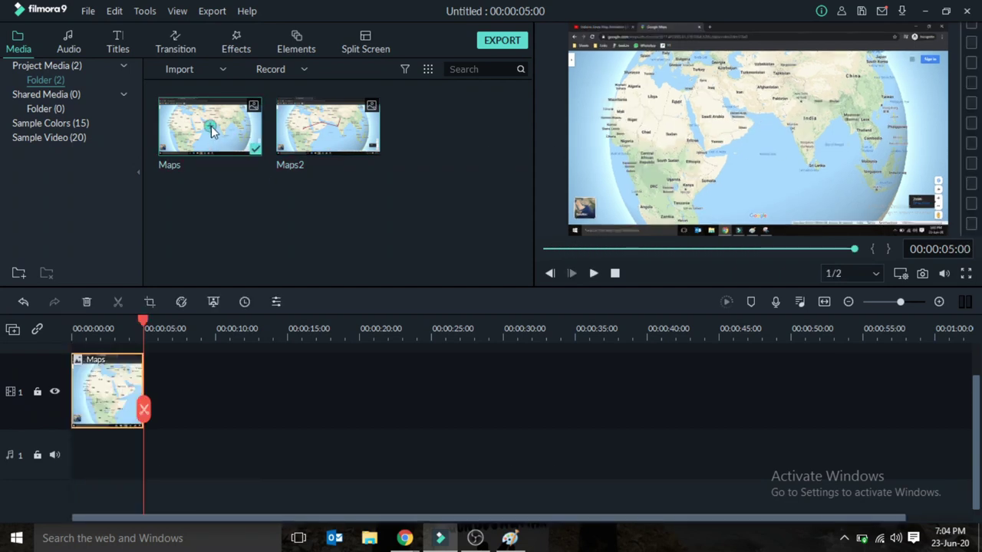
{"action": "left_click", "coordinate": [848, 301]}
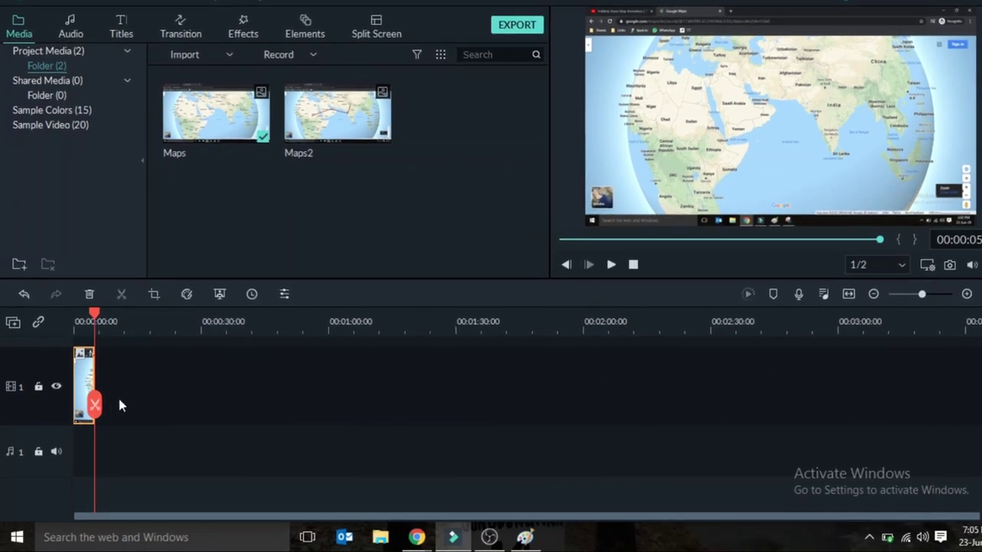
{"action": "left_click_drag", "start_coordinate": [95, 366], "coordinate": [176, 359]}
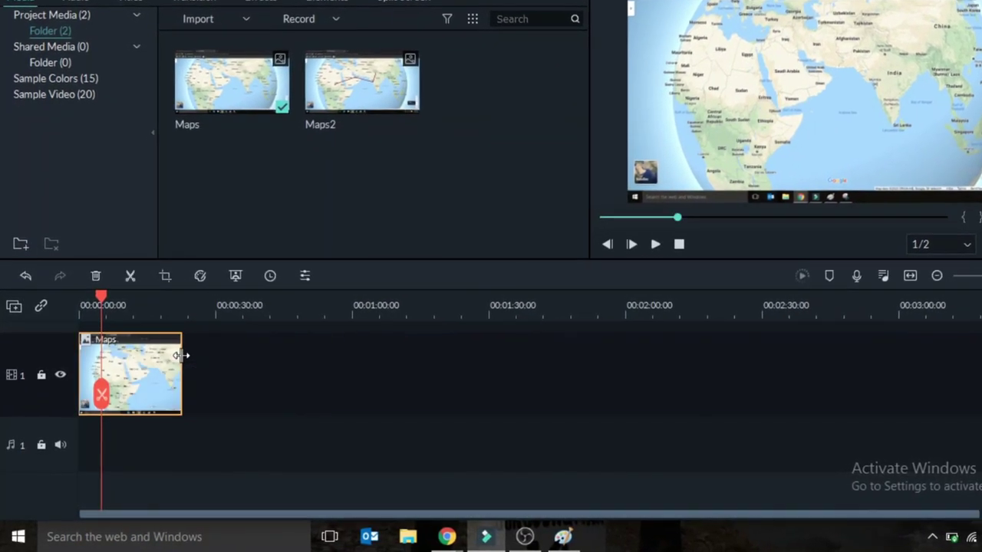
Step: Add the Maps2 image to the timeline at the same length as Maps and place it directly after Maps on video track 1
{"action": "scroll", "coordinate": [249, 408], "scroll_direction": "up", "scroll_amount": 1}
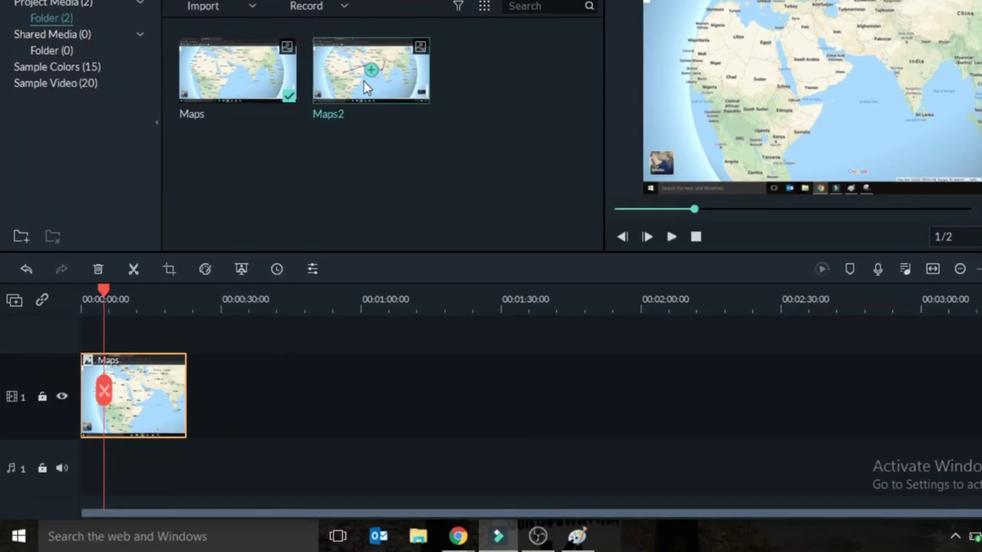
{"action": "left_click_drag", "start_coordinate": [371, 90], "coordinate": [201, 350]}
{"action": "left_click", "coordinate": [246, 355]}
{"action": "left_click_drag", "start_coordinate": [30, 486], "coordinate": [29, 460]}
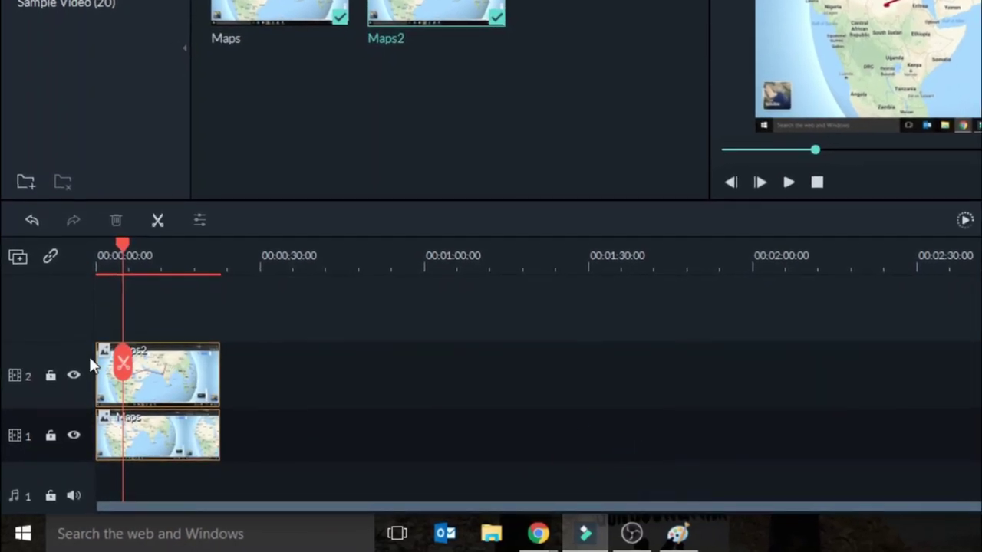
{"action": "left_click_drag", "start_coordinate": [72, 342], "coordinate": [71, 354]}
{"action": "left_click_drag", "start_coordinate": [180, 355], "coordinate": [331, 410]}
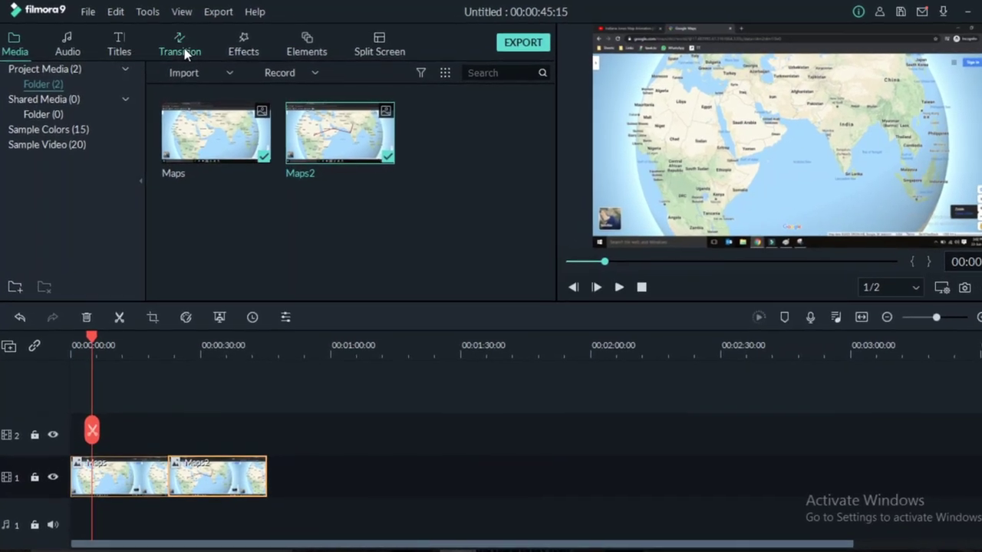
Step: Search the transitions for "era", apply Erase Slide between Maps and Maps2, and stretch it across the full length of both clips
{"action": "left_click", "coordinate": [184, 50]}
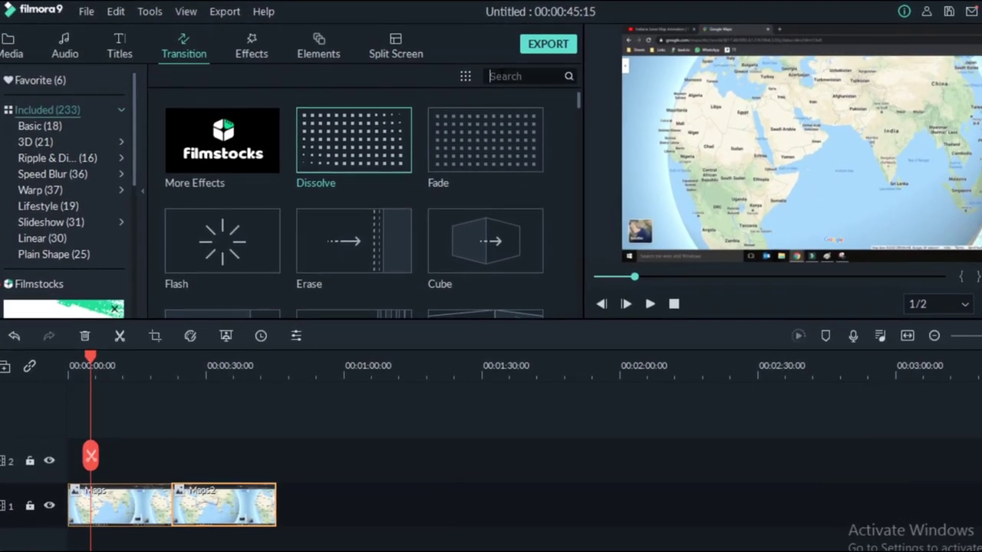
{"action": "type", "text": "ear"}
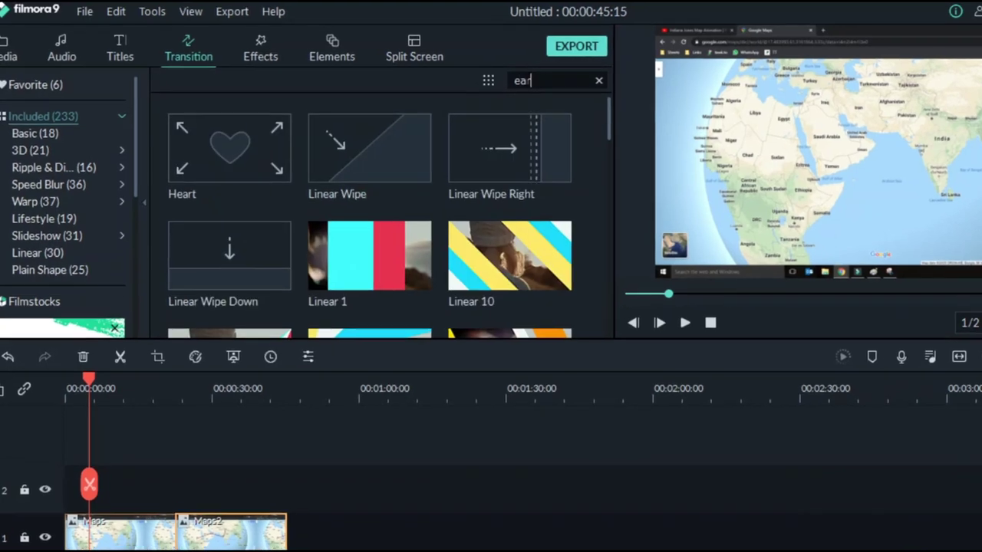
{"action": "key", "text": "BackSpace"}
{"action": "key", "text": "BackSpace"}
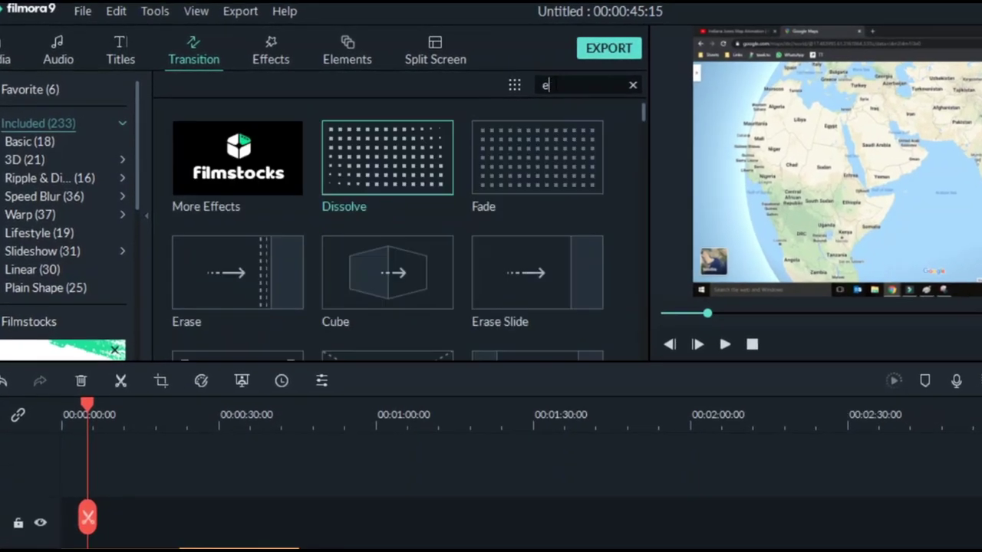
{"action": "type", "text": "ra"}
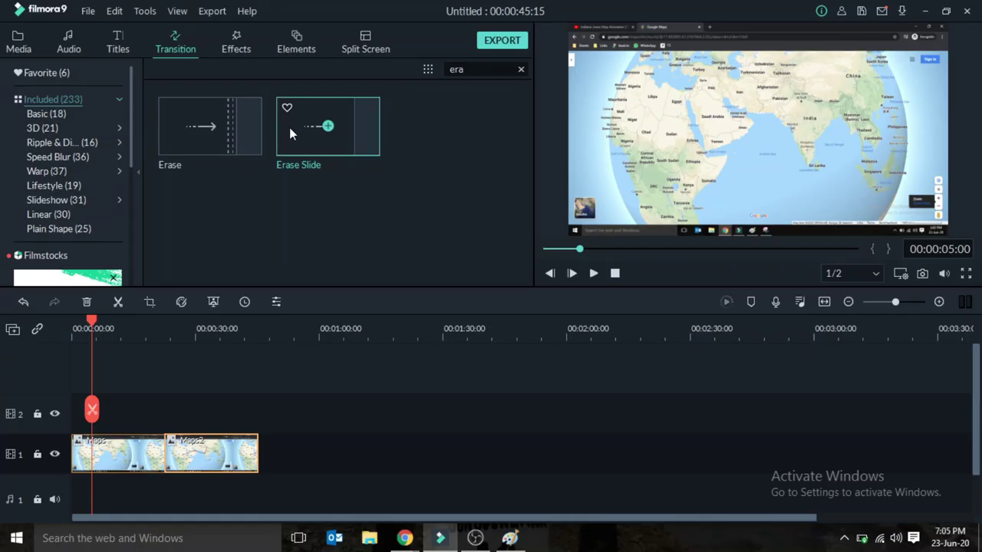
{"action": "mouse_move", "coordinate": [289, 127]}
{"action": "left_mouse_down"}
{"action": "mouse_move", "coordinate": [366, 193]}
{"action": "mouse_move", "coordinate": [279, 345]}
{"action": "mouse_move", "coordinate": [170, 451]}
{"action": "left_mouse_up"}
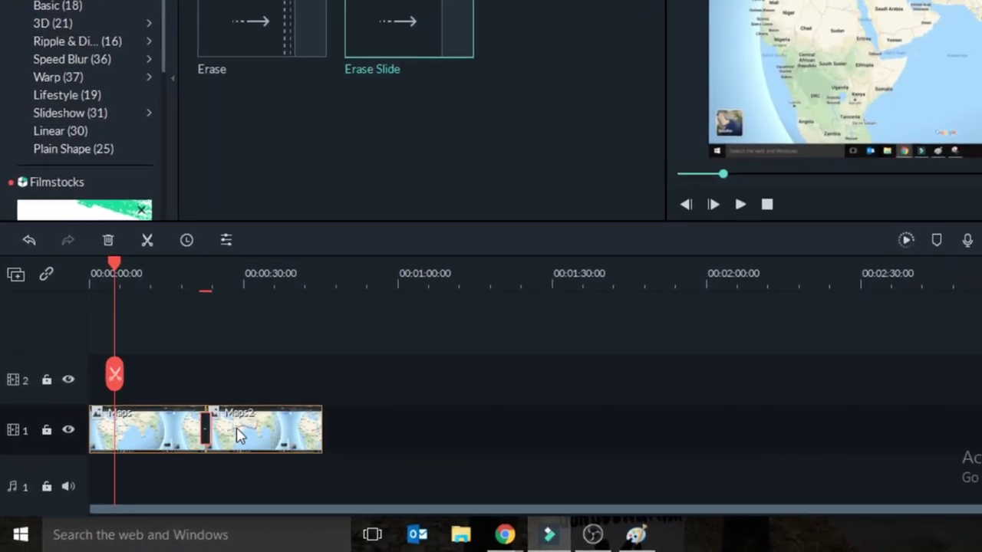
{"action": "left_click_drag", "start_coordinate": [212, 431], "coordinate": [375, 421]}
{"action": "left_click_drag", "start_coordinate": [435, 397], "coordinate": [486, 386]}
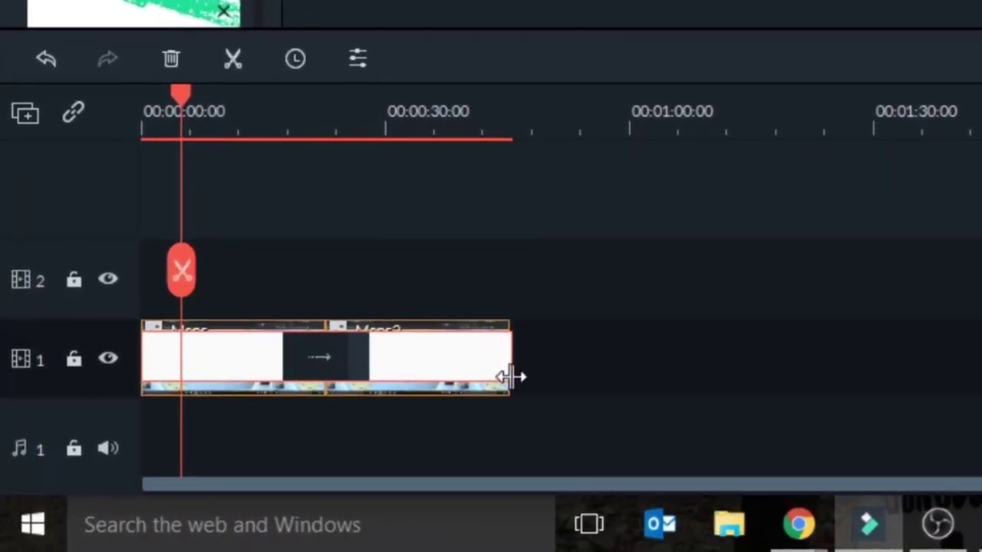
Step: Play the timeline through the Erase Slide transition to check the route animation
{"action": "left_click", "coordinate": [939, 301]}
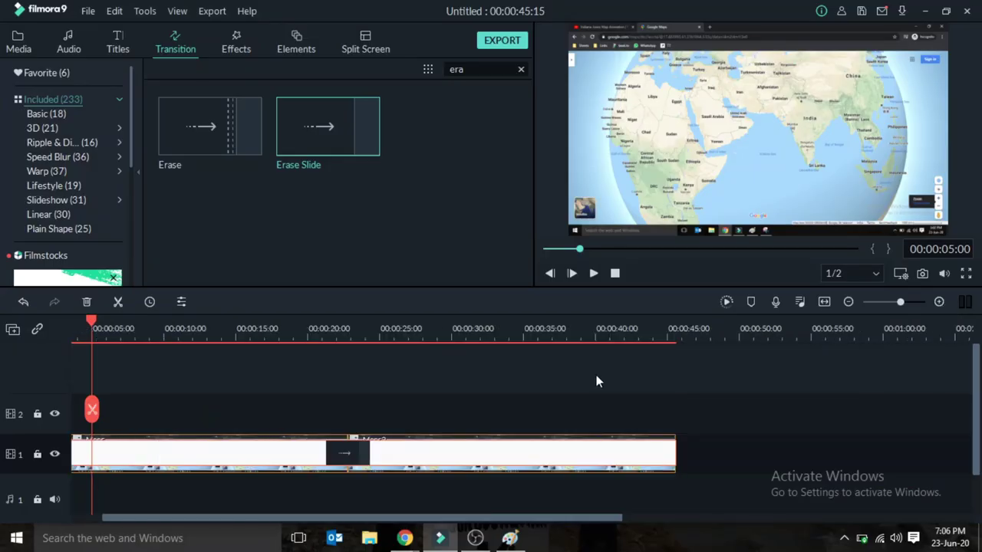
{"action": "scroll", "coordinate": [598, 381], "scroll_direction": "up", "scroll_amount": 2}
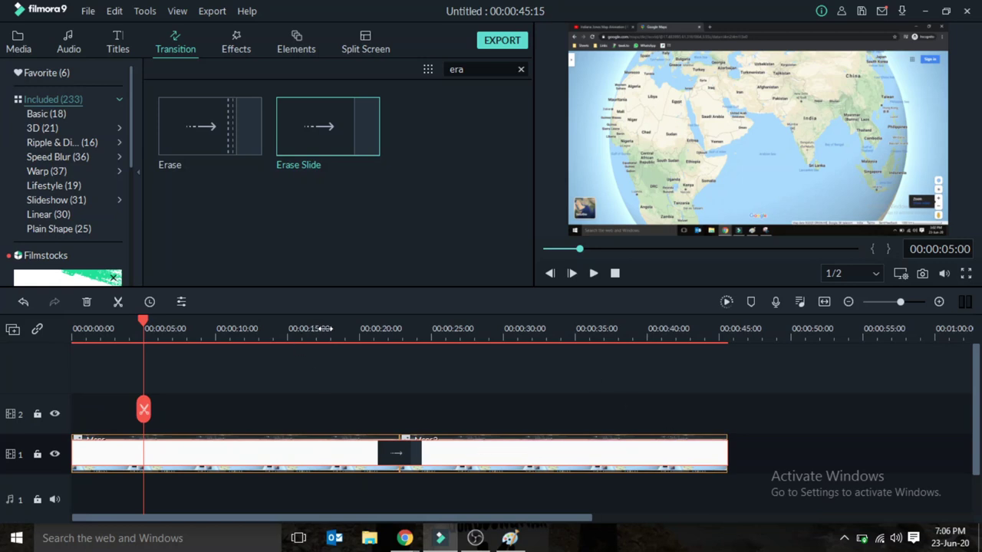
{"action": "key", "text": "space"}
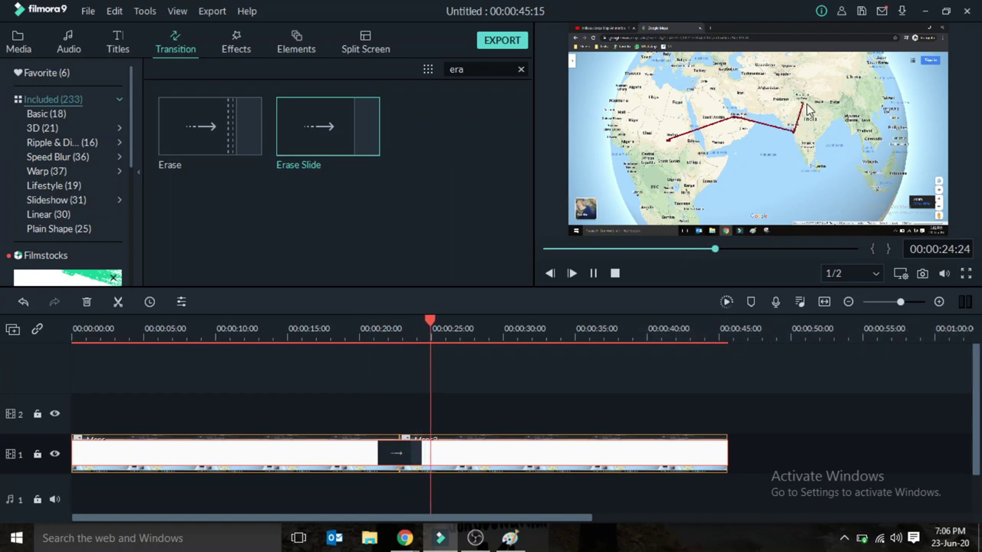
{"action": "key", "text": "space"}
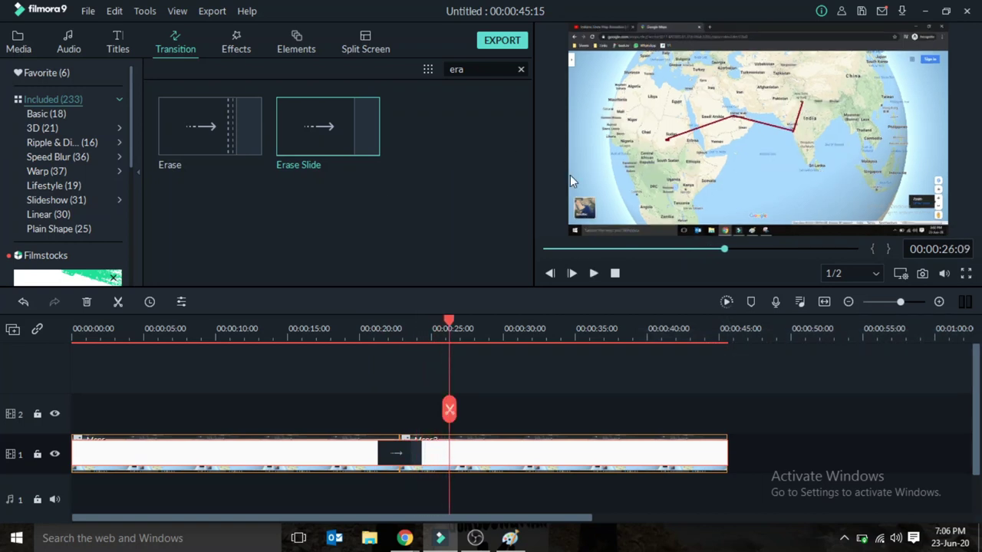
Step: Export the project to the Desktop as an MP4 named My Video at 1920x1080
{"action": "left_click", "coordinate": [499, 43]}
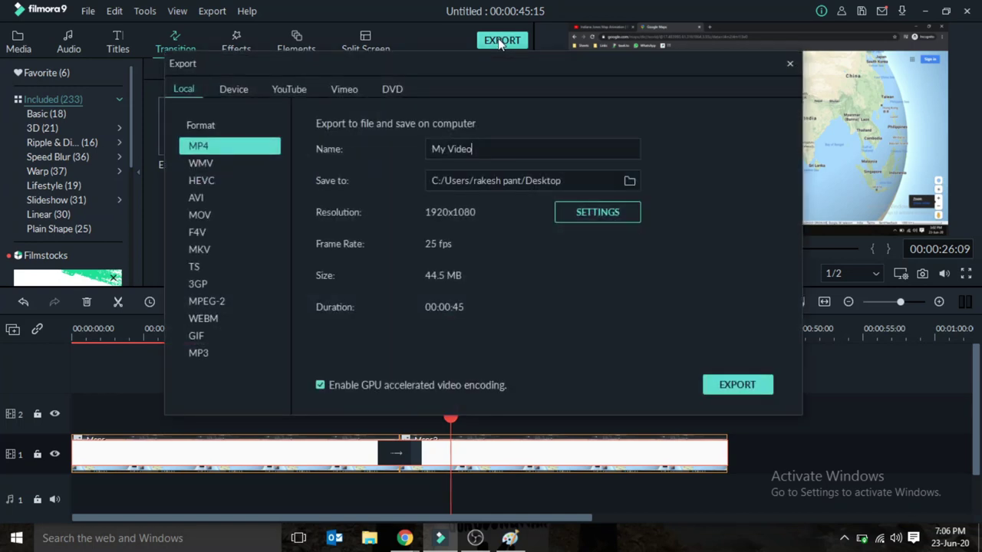
{"action": "left_click", "coordinate": [737, 386]}
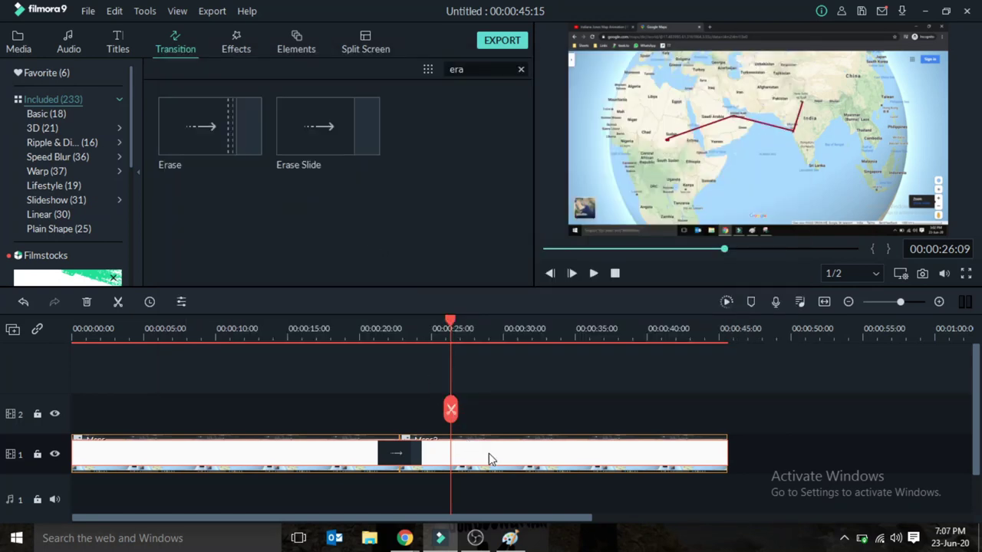
Step: Import the exported My Video MP4 file into the project media
{"action": "left_click", "coordinate": [20, 43]}
{"action": "double_click", "coordinate": [450, 176]}
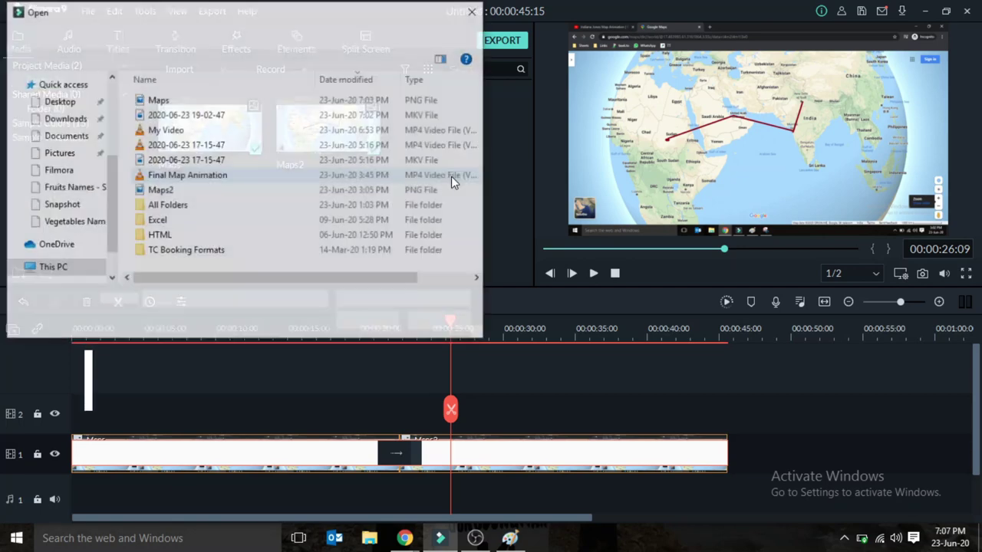
{"action": "double_click", "coordinate": [168, 130]}
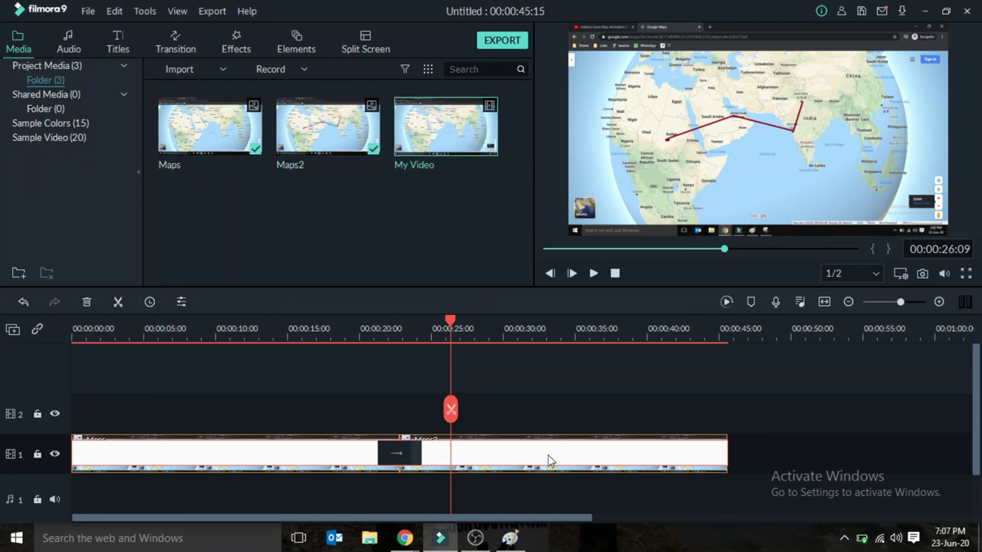
Step: Clear the timeline by deleting the Maps2 and Maps clips from video track 1
{"action": "left_click", "coordinate": [501, 455]}
{"action": "key", "text": "Delete"}
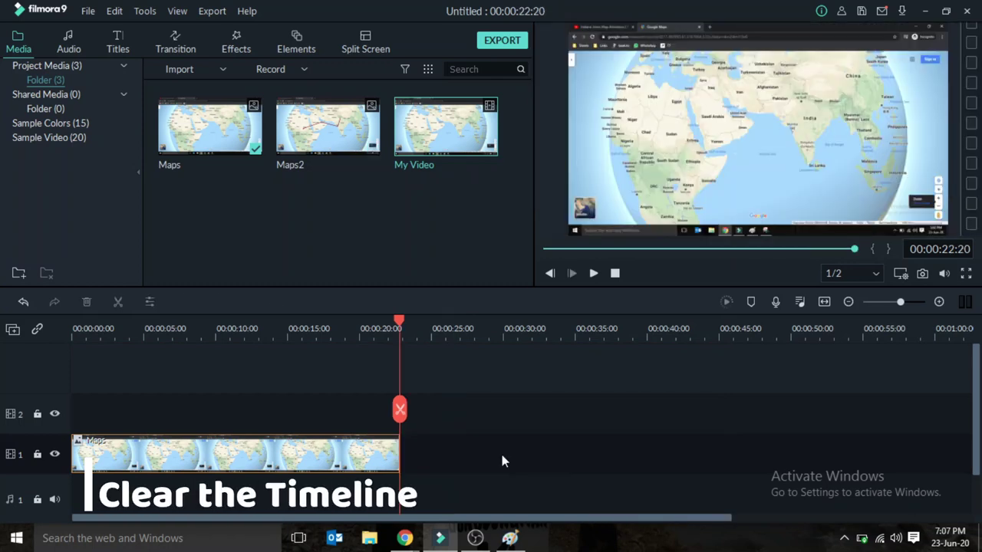
{"action": "left_click", "coordinate": [361, 451]}
{"action": "key", "text": "Delete"}
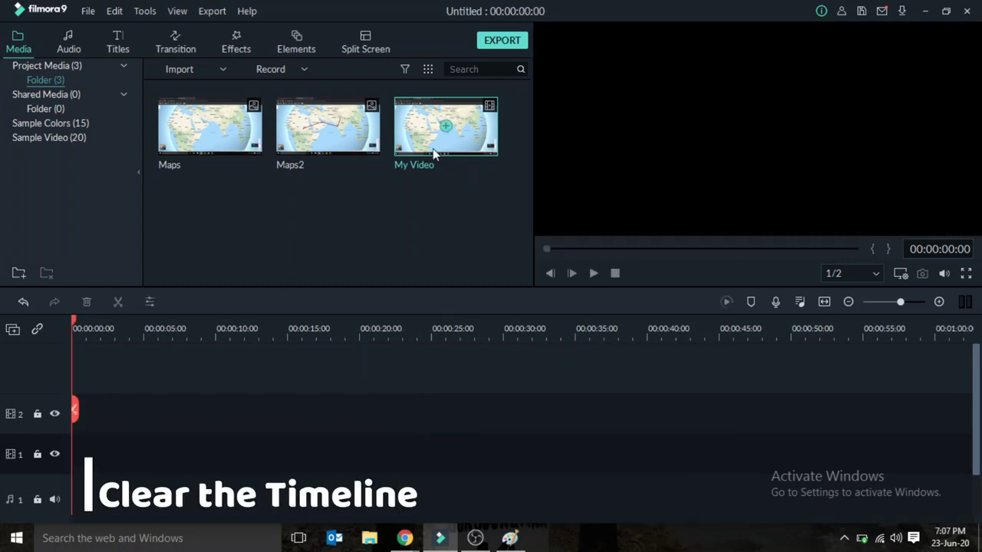
Step: Add My Video to video track 1 of the empty timeline
{"action": "left_click", "coordinate": [445, 127]}
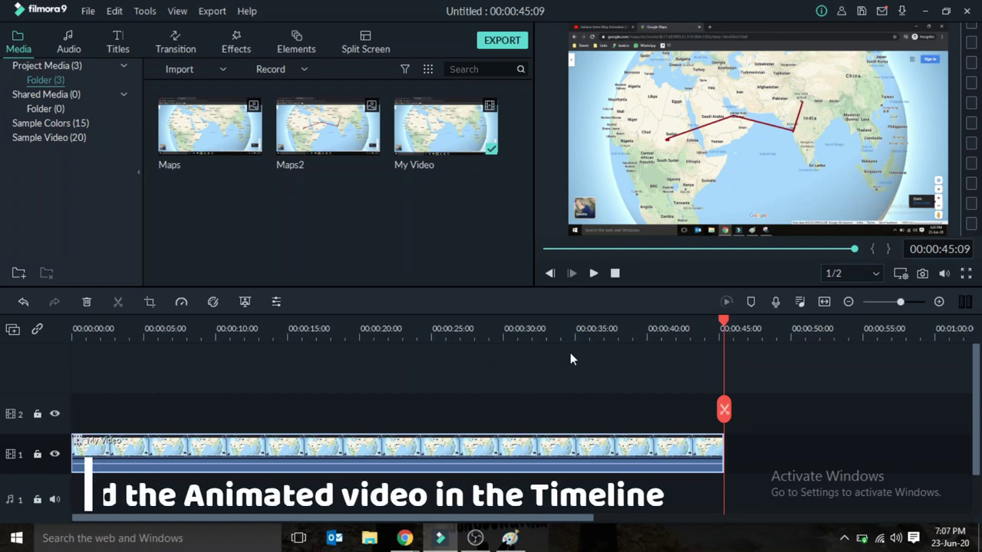
{"action": "left_click", "coordinate": [939, 301]}
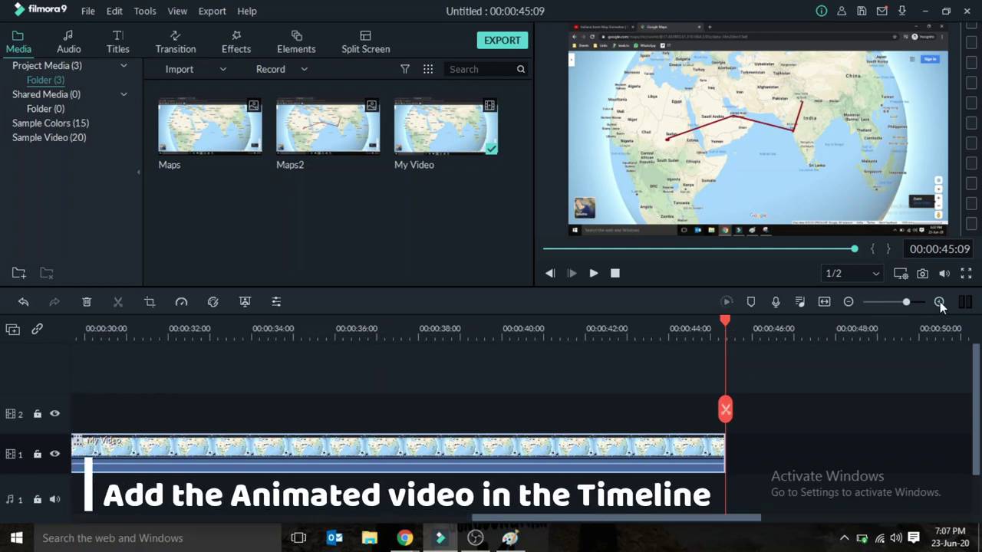
{"action": "left_click", "coordinate": [849, 302]}
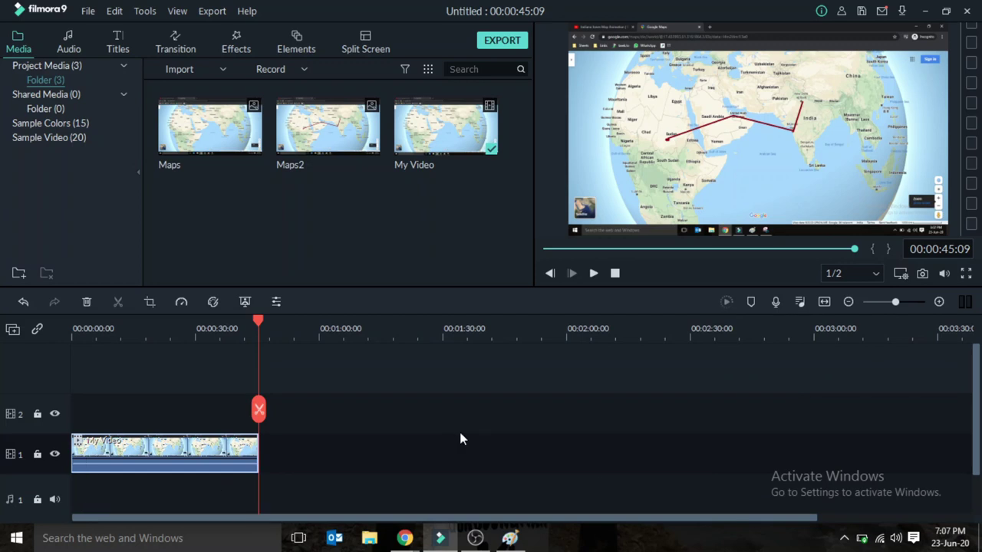
Step: Find where the route line starts, split My Video at 00:00:17:06, and delete the blank portion before it
{"action": "left_click", "coordinate": [98, 328]}
{"action": "key", "text": "space"}
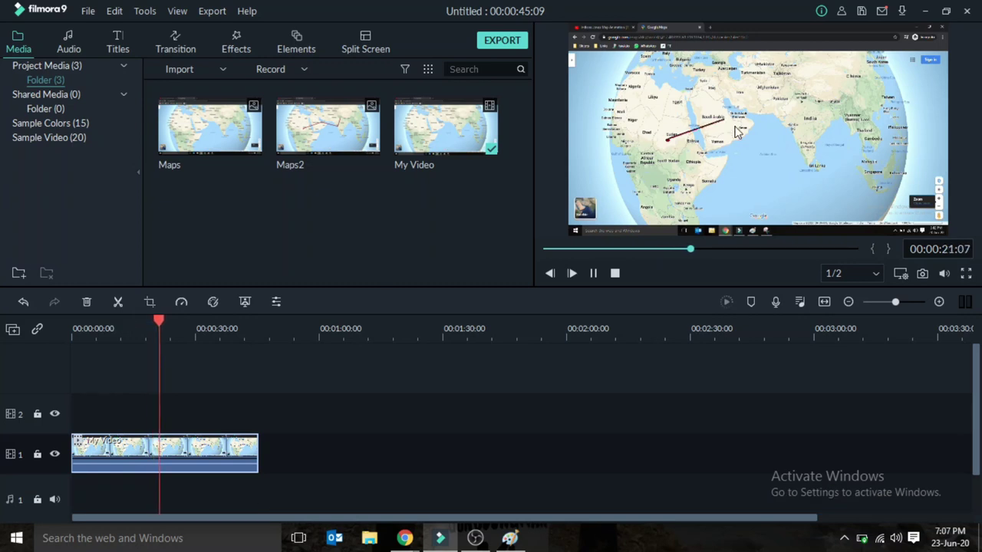
{"action": "key", "text": "space"}
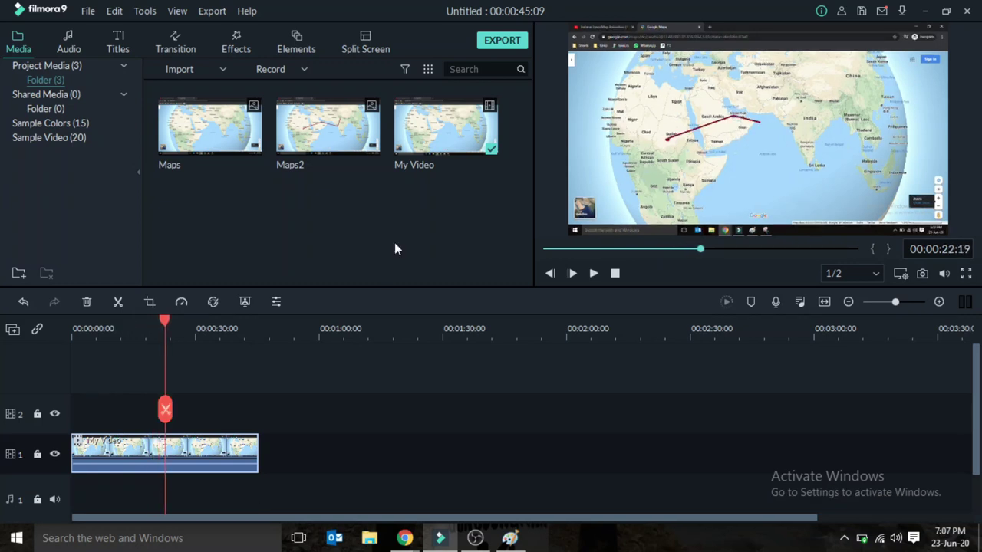
{"action": "left_click_drag", "start_coordinate": [165, 321], "coordinate": [143, 322]}
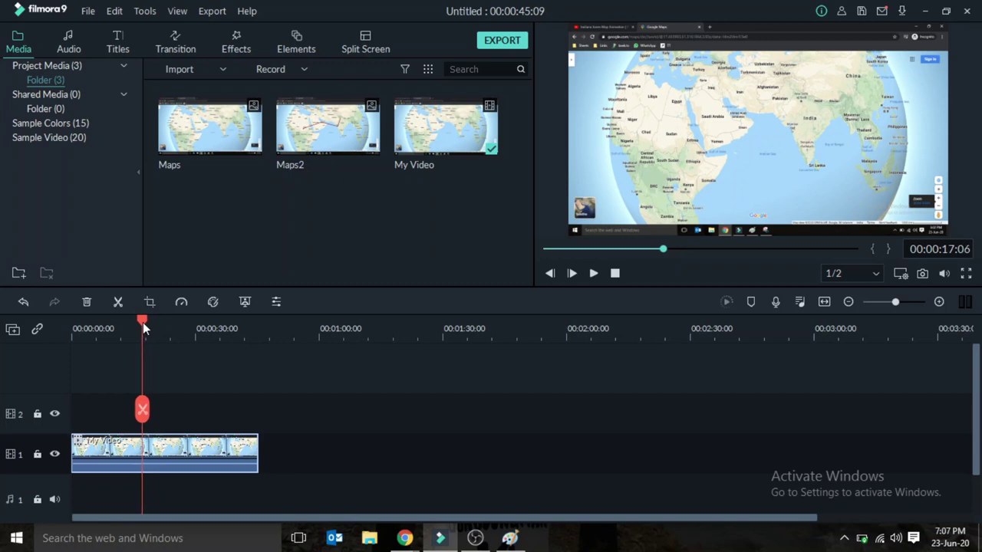
{"action": "left_click_drag", "start_coordinate": [141, 322], "coordinate": [145, 319]}
{"action": "left_click", "coordinate": [117, 302]}
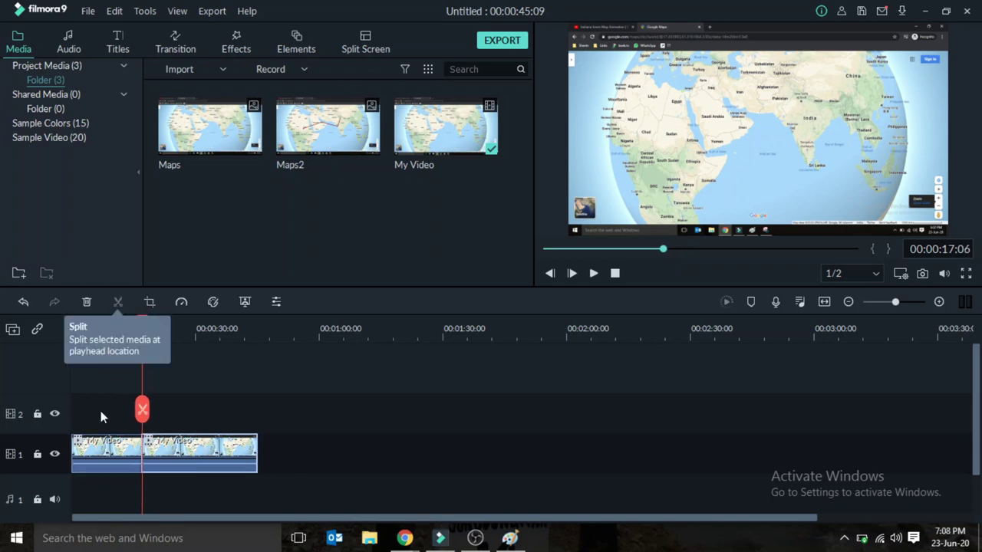
{"action": "left_click", "coordinate": [97, 451]}
{"action": "key", "text": "Delete"}
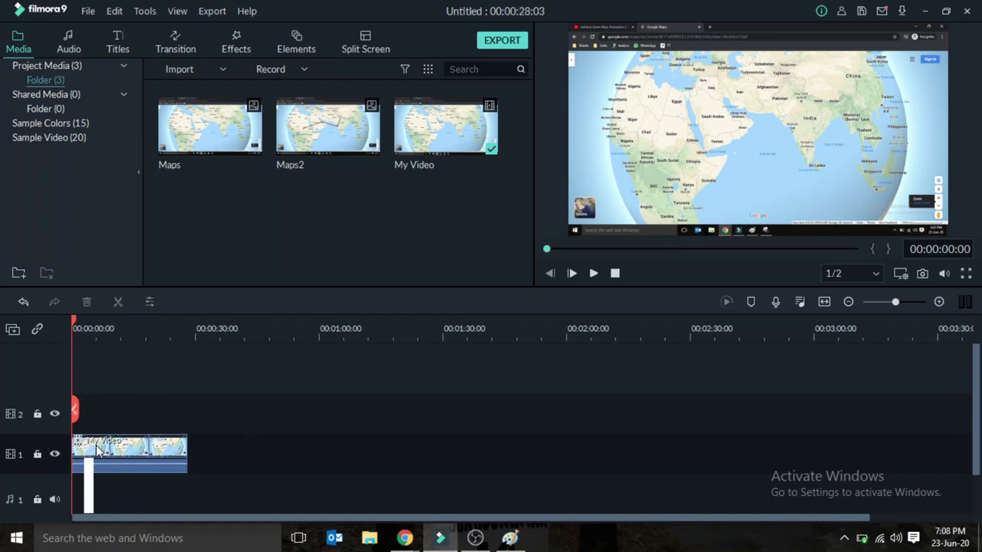
Step: Find where the route is fully drawn, split the clip at 00:00:10:11, and delete the portion after it
{"action": "key", "text": "space"}
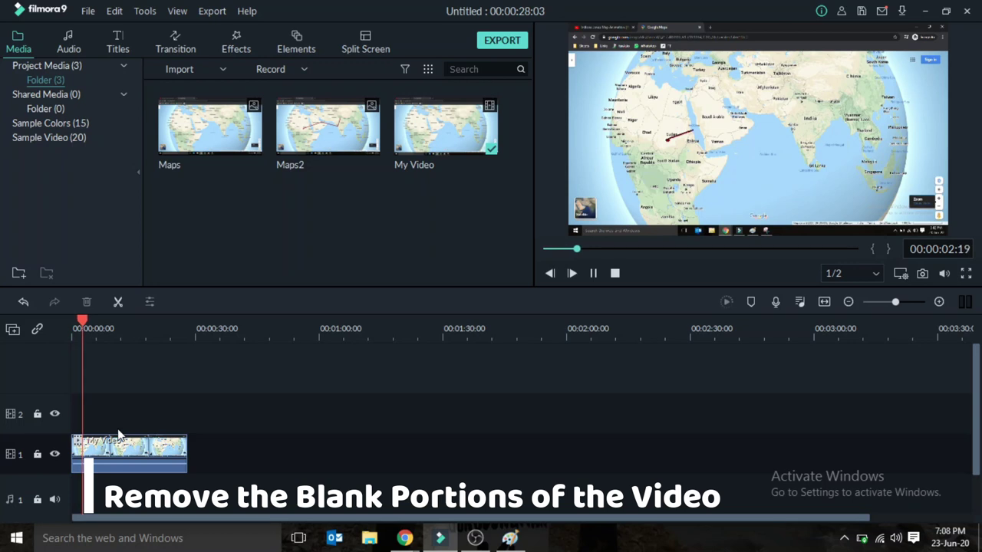
{"action": "key", "text": "space"}
{"action": "left_click_drag", "start_coordinate": [84, 324], "coordinate": [116, 328]}
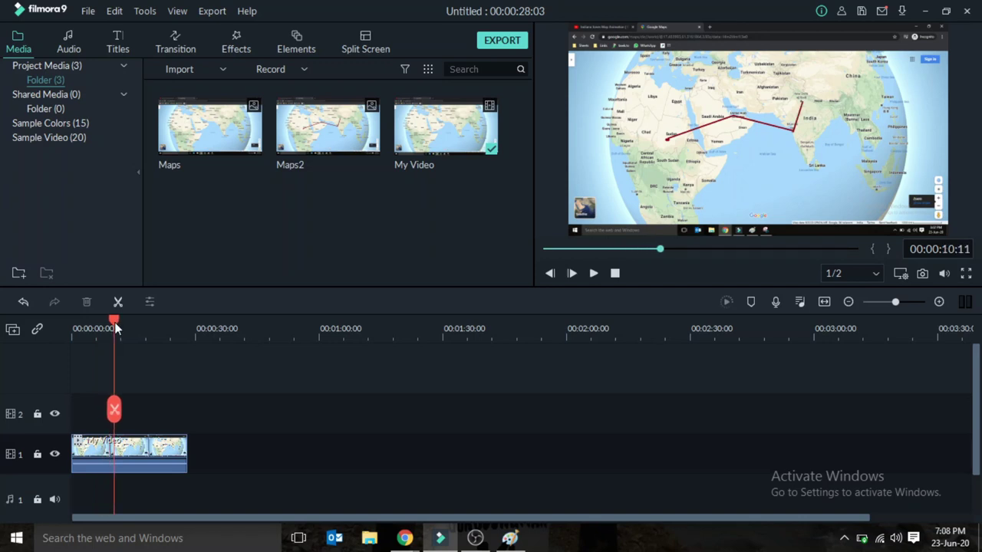
{"action": "left_click", "coordinate": [118, 301]}
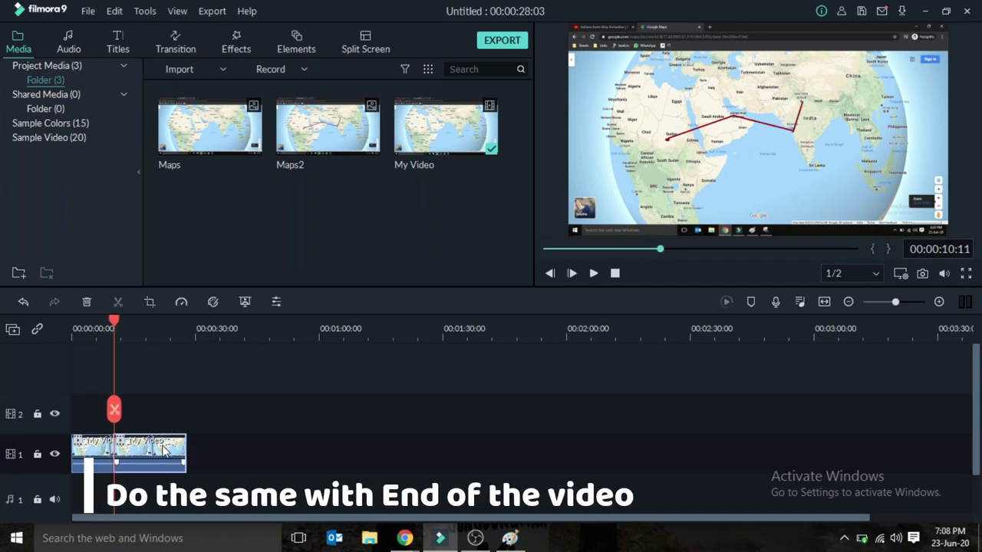
{"action": "key", "text": "Delete"}
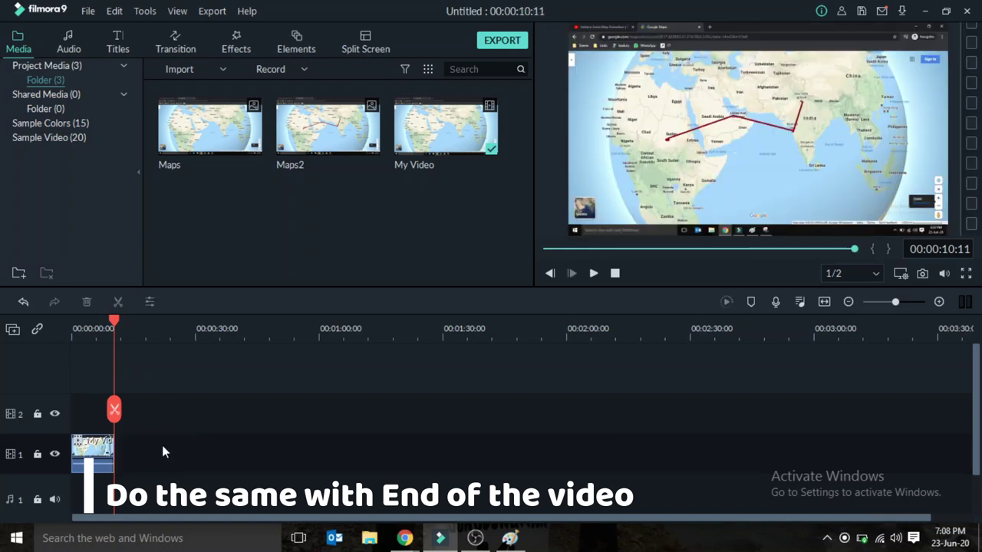
Step: Play the trimmed My Video clip to check the route animation without blank portions
{"action": "left_click", "coordinate": [938, 302]}
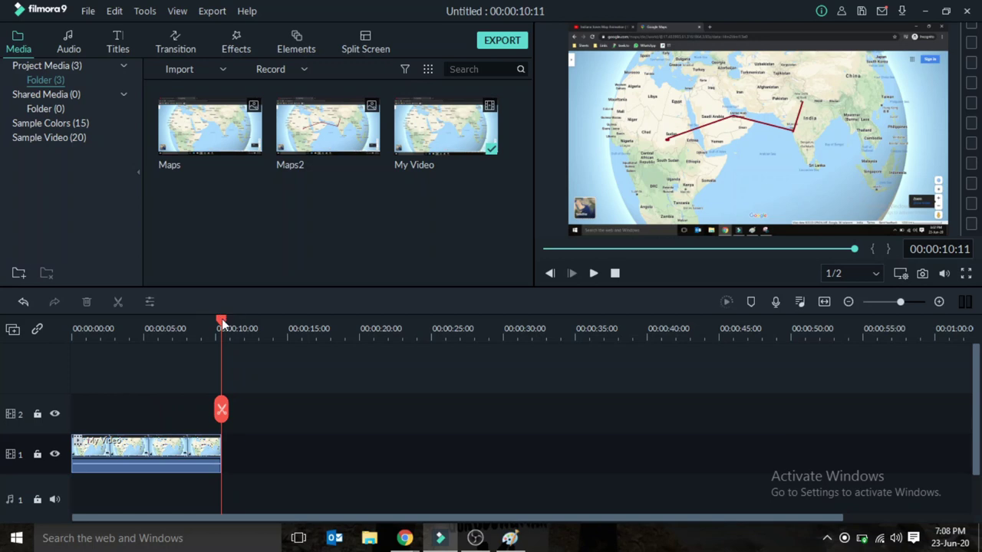
{"action": "left_click", "coordinate": [593, 273]}
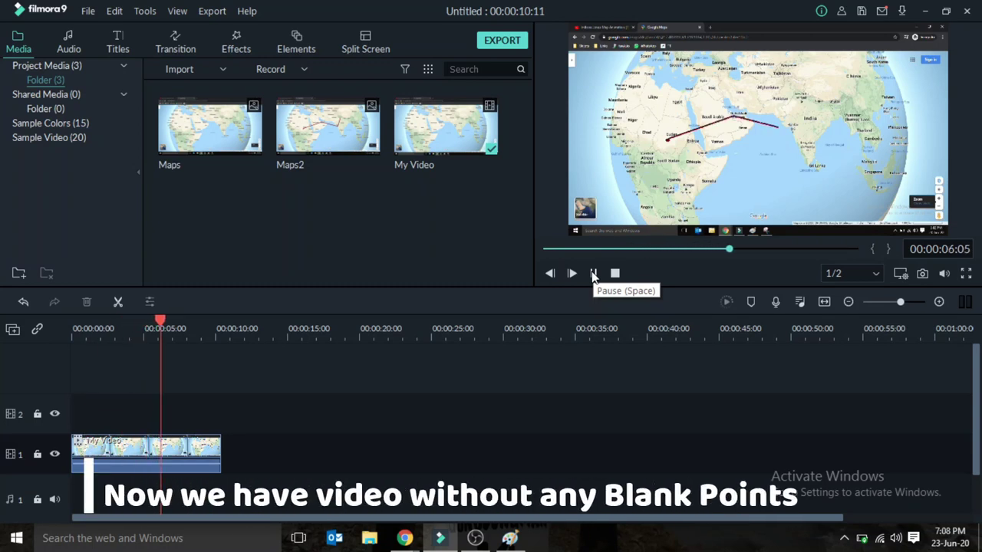
{"action": "left_click", "coordinate": [593, 274]}
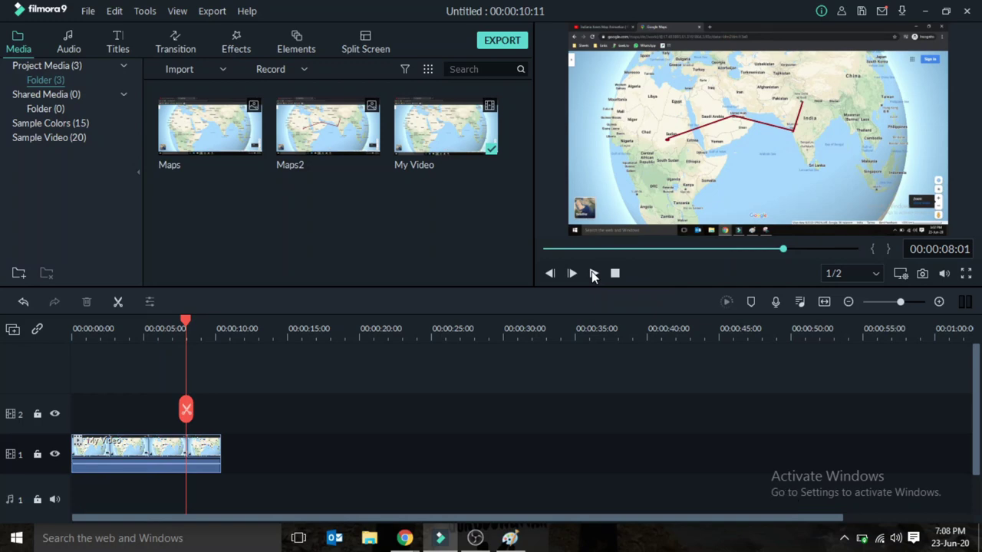
Step: Crop the My Video clip at 16:9 to a 443 x 249 frame around Sudan, the route's starting point
{"action": "right_click", "coordinate": [120, 451]}
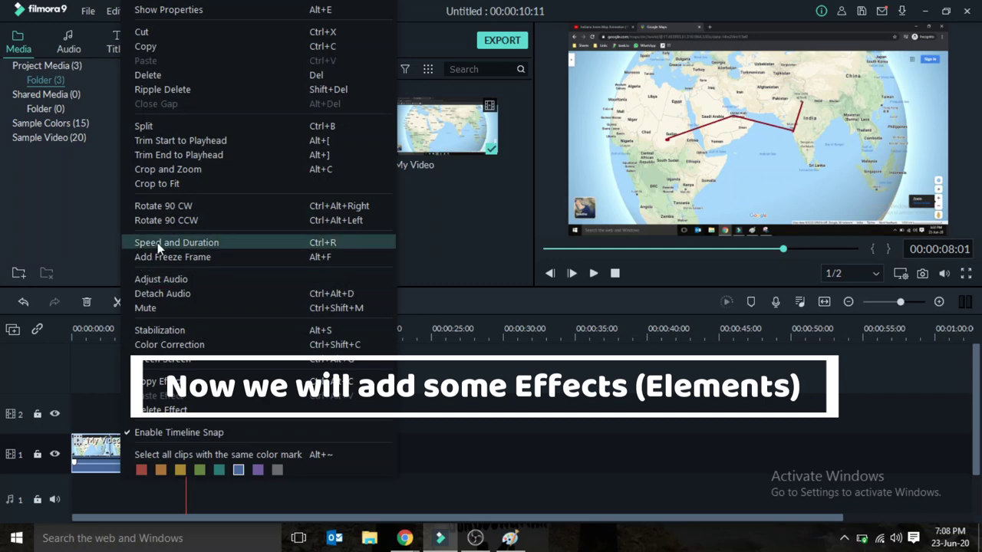
{"action": "key", "text": "Escape"}
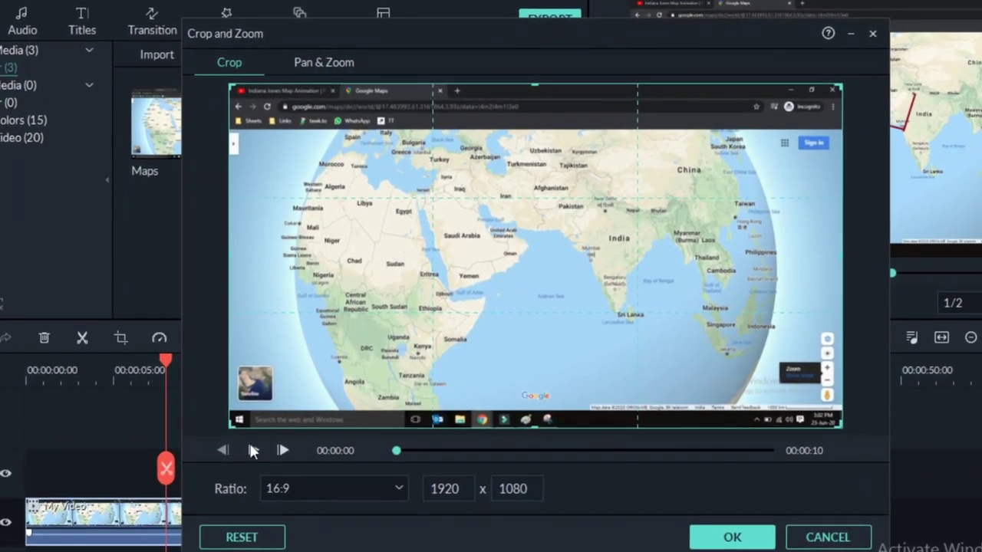
{"action": "left_click_drag", "start_coordinate": [225, 434], "coordinate": [379, 406]}
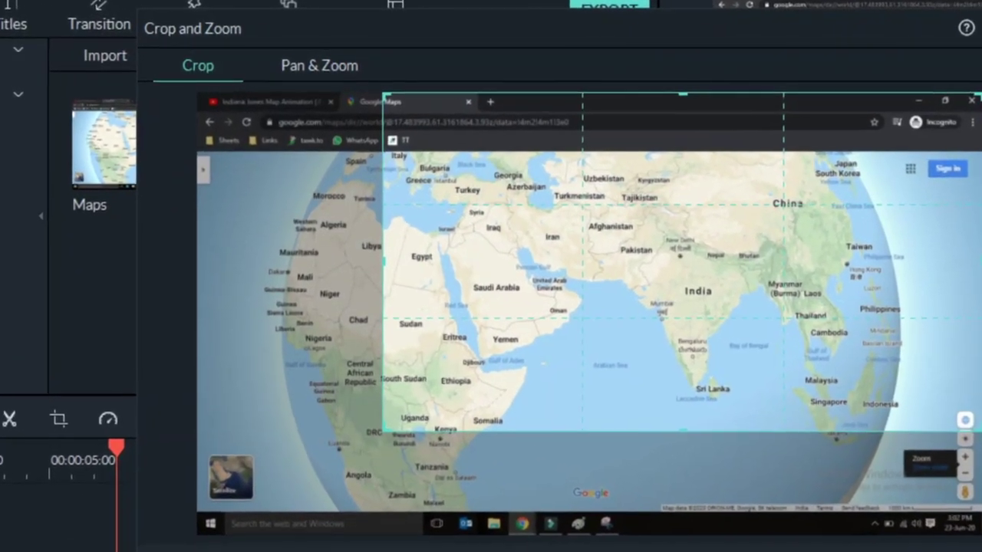
{"action": "left_click_drag", "start_coordinate": [980, 95], "coordinate": [588, 297]}
{"action": "left_click_drag", "start_coordinate": [487, 393], "coordinate": [449, 395]}
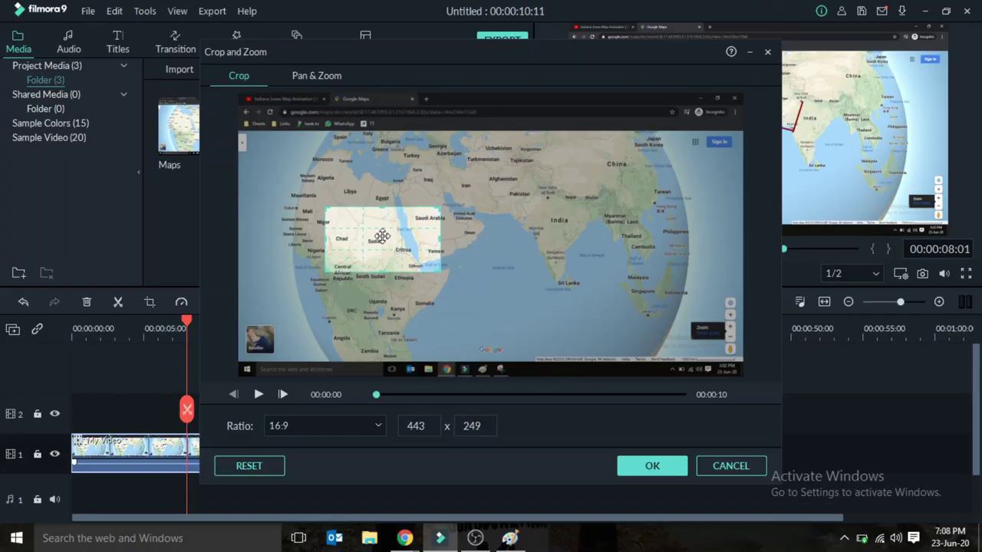
{"action": "left_click_drag", "start_coordinate": [402, 232], "coordinate": [396, 232]}
{"action": "left_click", "coordinate": [656, 469]}
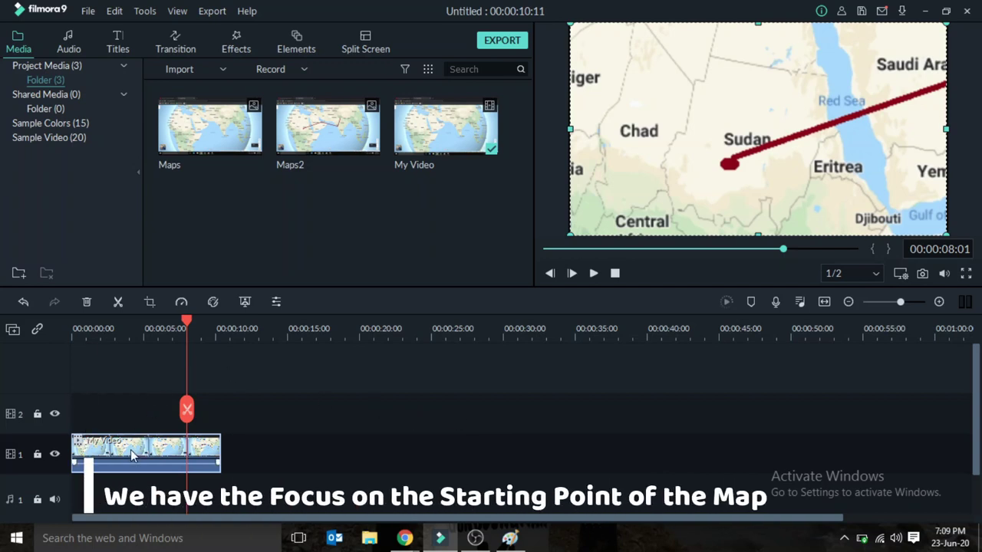
Step: Split the clip at 00:00:00:23 and give the second part a Pan & Zoom movement from Sudan to a 440 x 247 end frame over India
{"action": "left_click_drag", "start_coordinate": [187, 322], "coordinate": [85, 330]}
{"action": "left_click", "coordinate": [116, 302]}
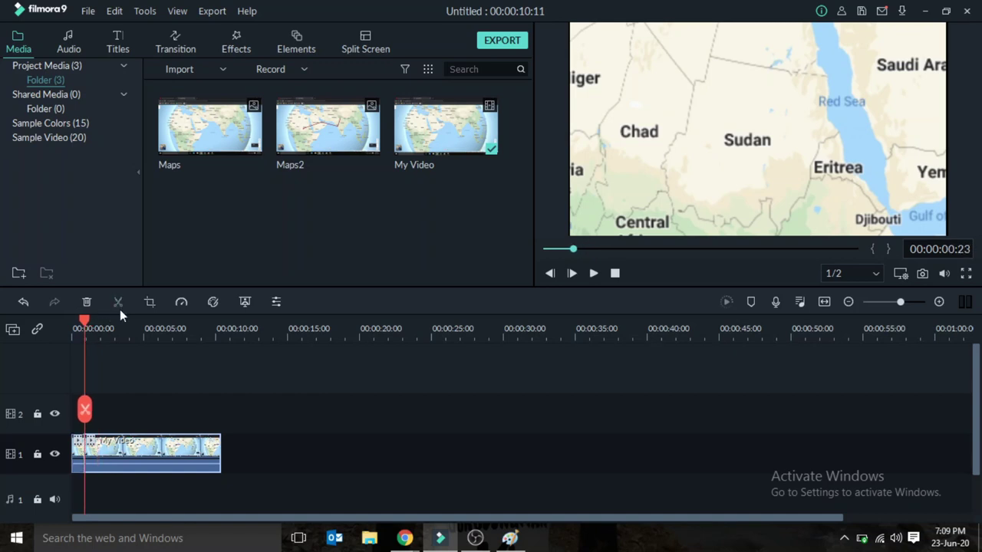
{"action": "right_click", "coordinate": [141, 447]}
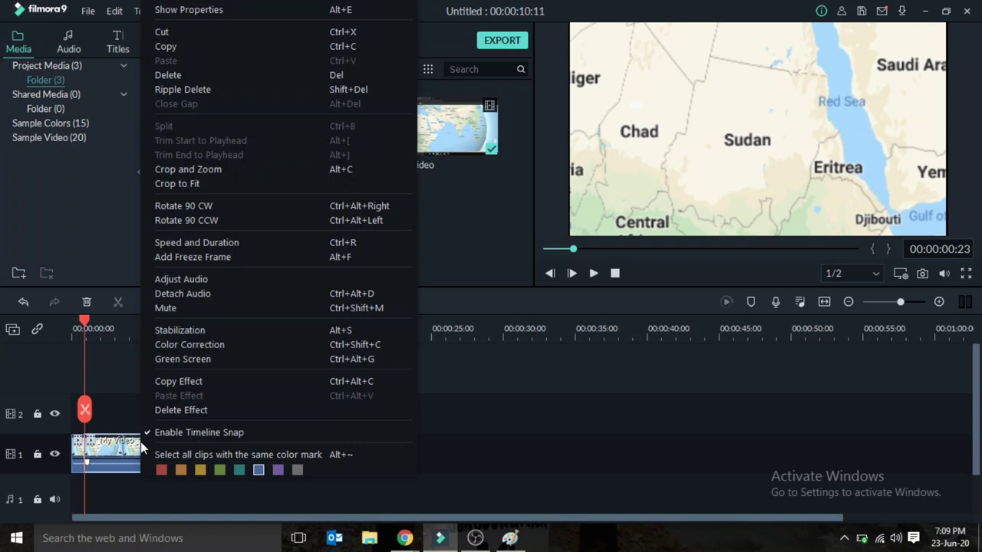
{"action": "left_click", "coordinate": [176, 170]}
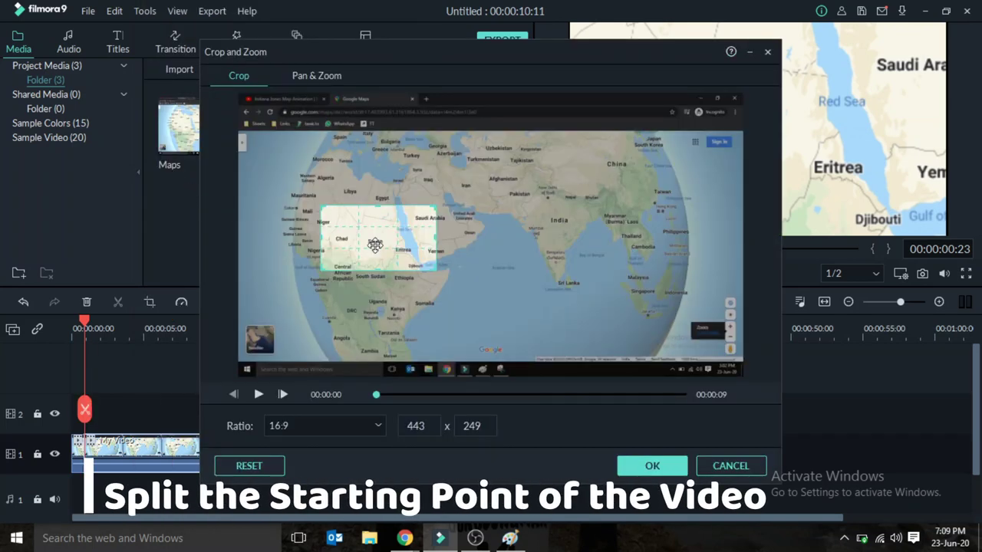
{"action": "left_click", "coordinate": [322, 76]}
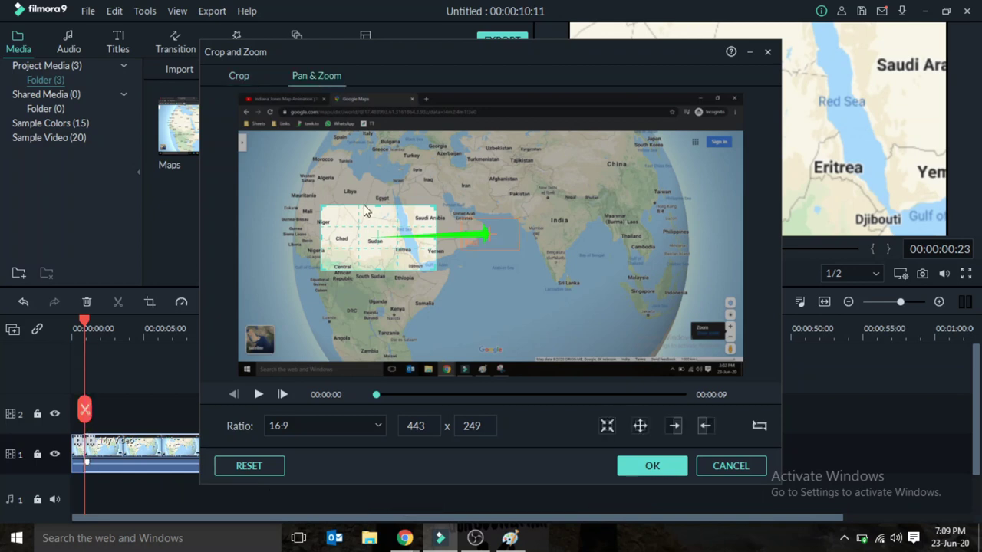
{"action": "left_click", "coordinate": [488, 233]}
{"action": "left_click_drag", "start_coordinate": [501, 233], "coordinate": [434, 206]}
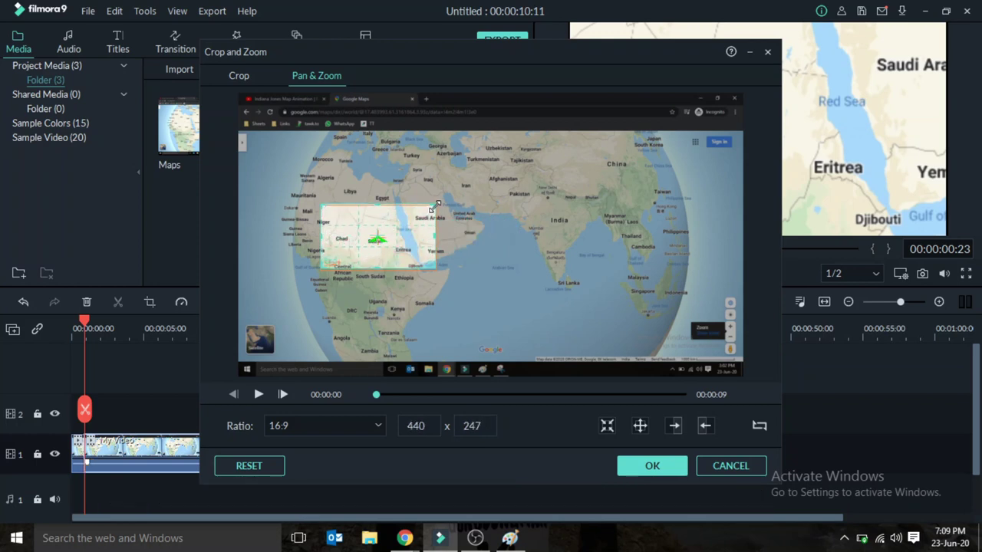
{"action": "left_click_drag", "start_coordinate": [373, 232], "coordinate": [537, 212]}
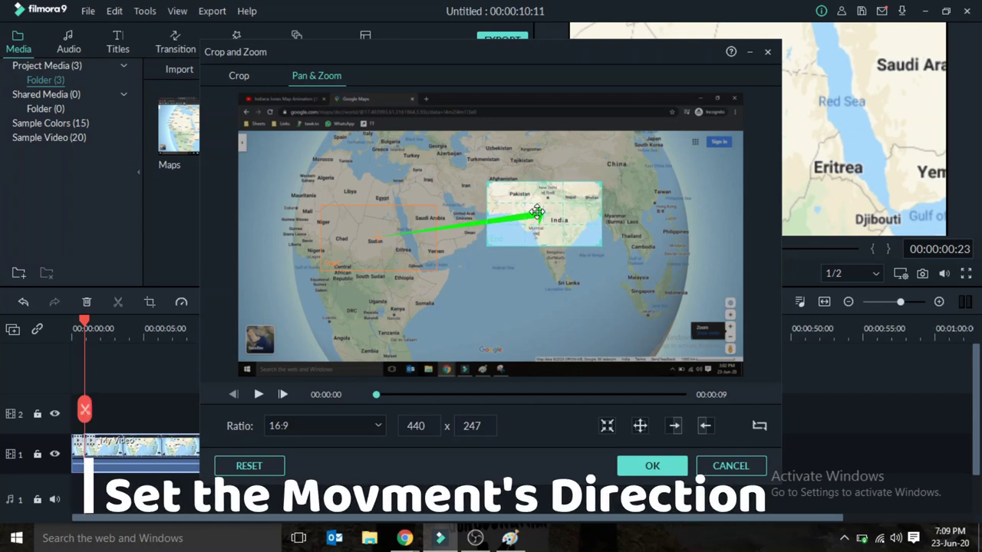
{"action": "left_click", "coordinate": [646, 466]}
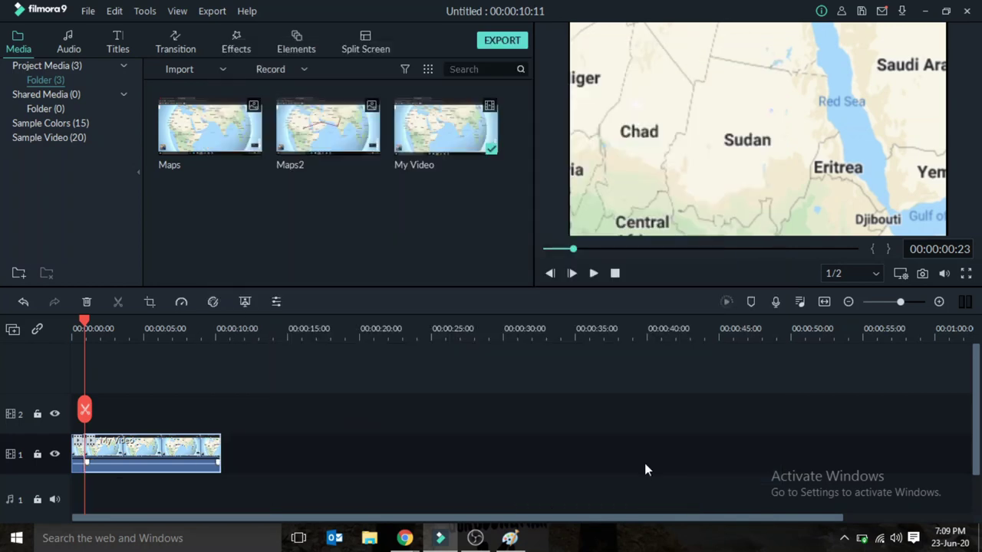
Step: Play the timeline from the start to check the pan from Sudan to India
{"action": "left_click", "coordinate": [620, 274]}
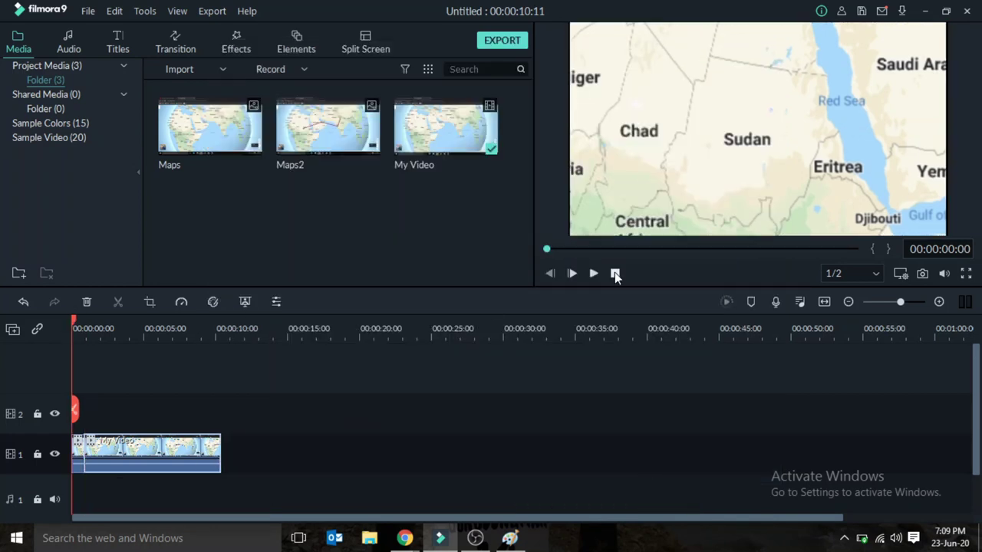
{"action": "left_click", "coordinate": [594, 275]}
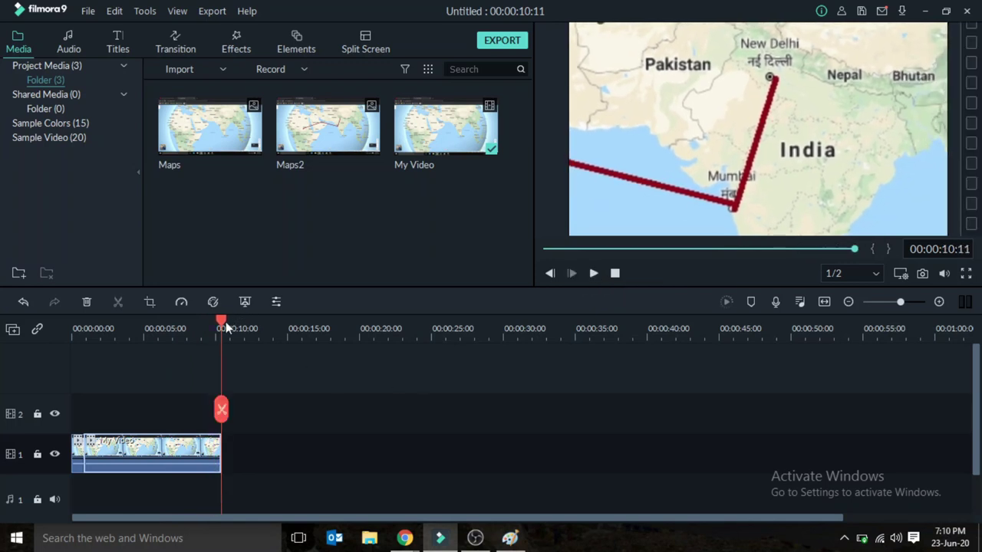
Step: Locate where the route reaches its destination and split the panning My Video clip there, at about 7 seconds
{"action": "left_click_drag", "start_coordinate": [223, 326], "coordinate": [175, 326]}
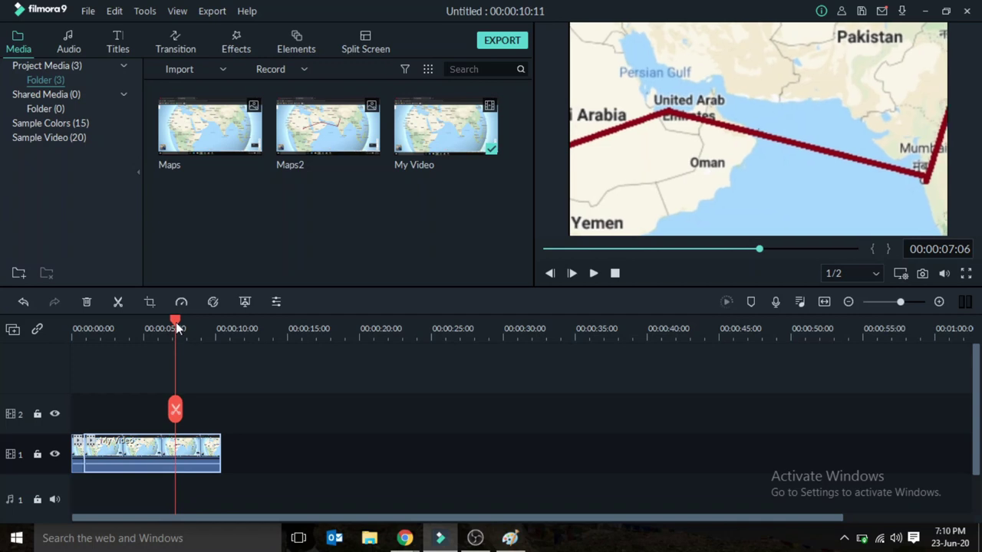
{"action": "key", "text": "Left"}
{"action": "key", "text": "Left"}
{"action": "key", "text": "Left"}
{"action": "key", "text": "Left"}
{"action": "key", "text": "Left"}
{"action": "key", "text": "Left"}
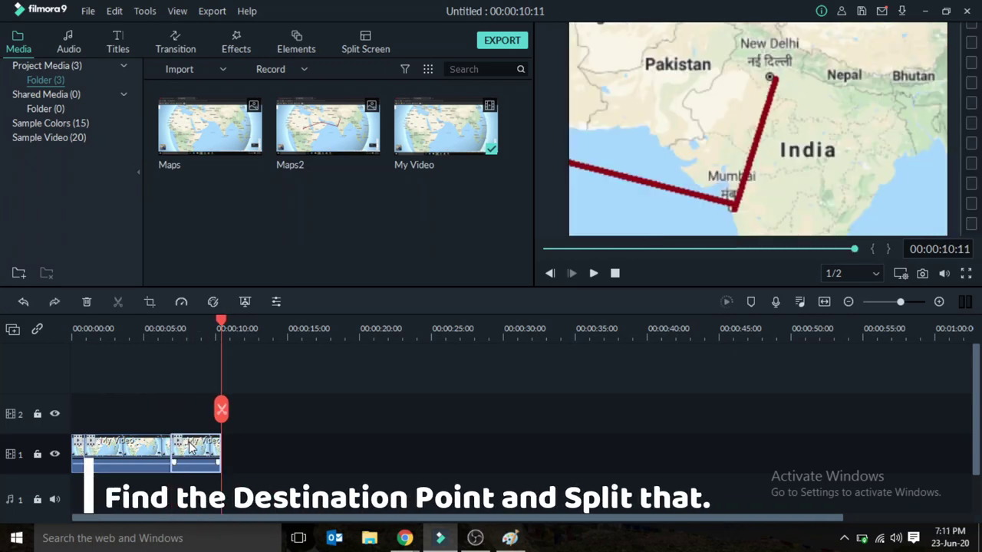
Step: Swap the last My Video clip's Pan & Zoom frames, set the 440 x 249 start over India and shrink the end frame around New Delhi
{"action": "right_click", "coordinate": [192, 450]}
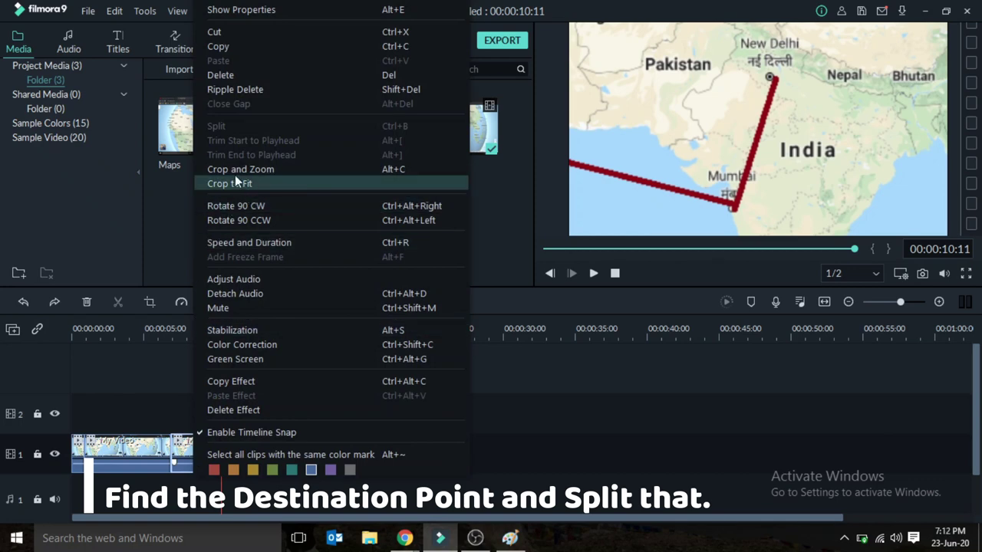
{"action": "left_click", "coordinate": [232, 170]}
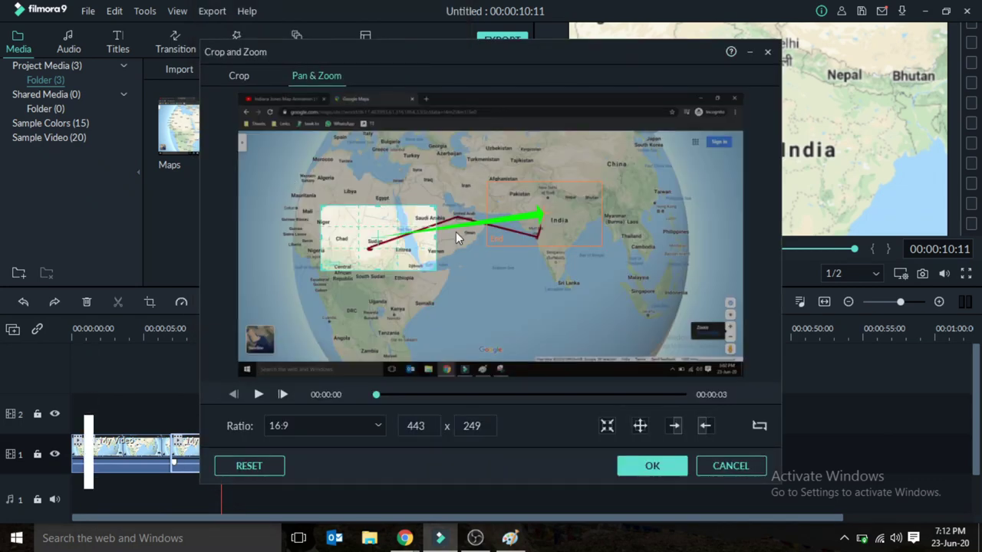
{"action": "left_click", "coordinate": [759, 427]}
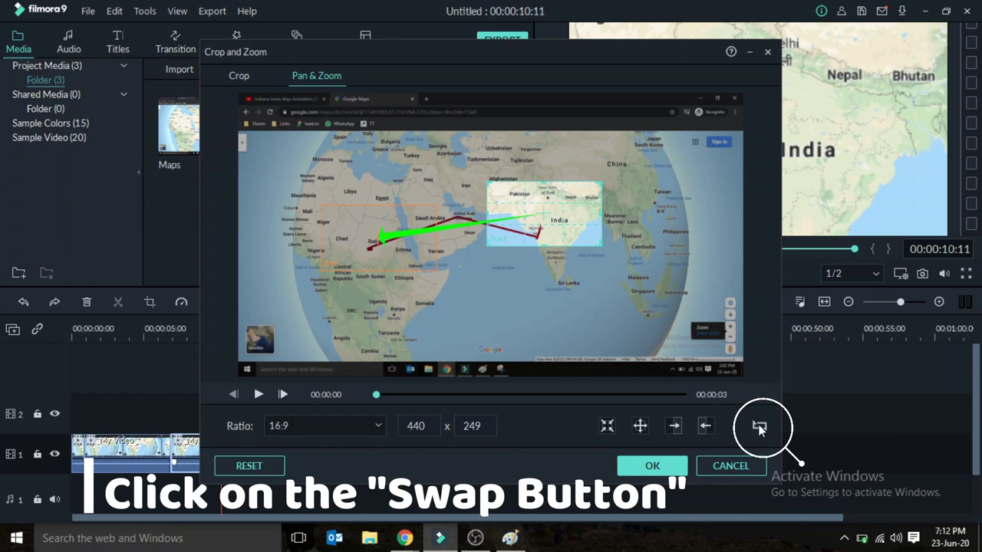
{"action": "left_click_drag", "start_coordinate": [364, 242], "coordinate": [534, 219]}
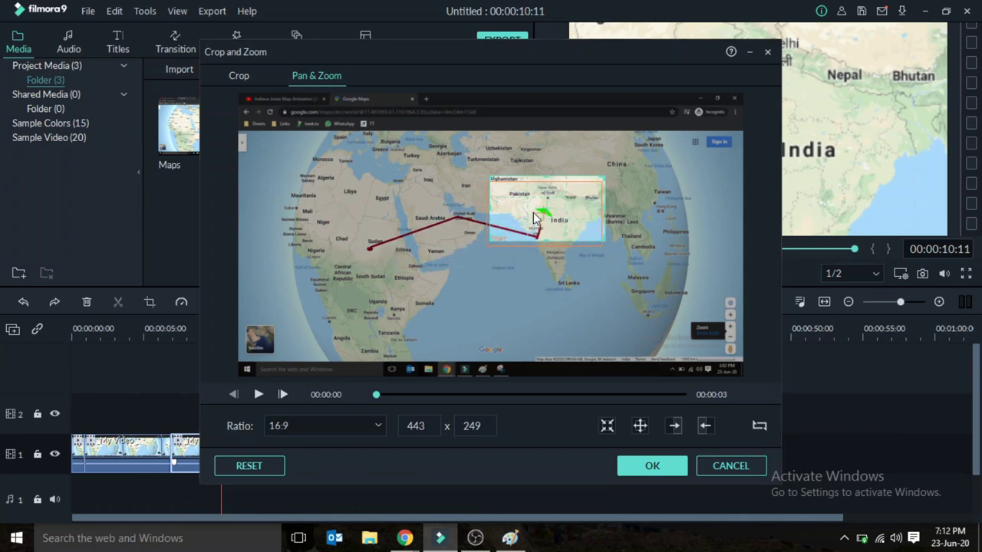
{"action": "left_click_drag", "start_coordinate": [485, 240], "coordinate": [570, 180]}
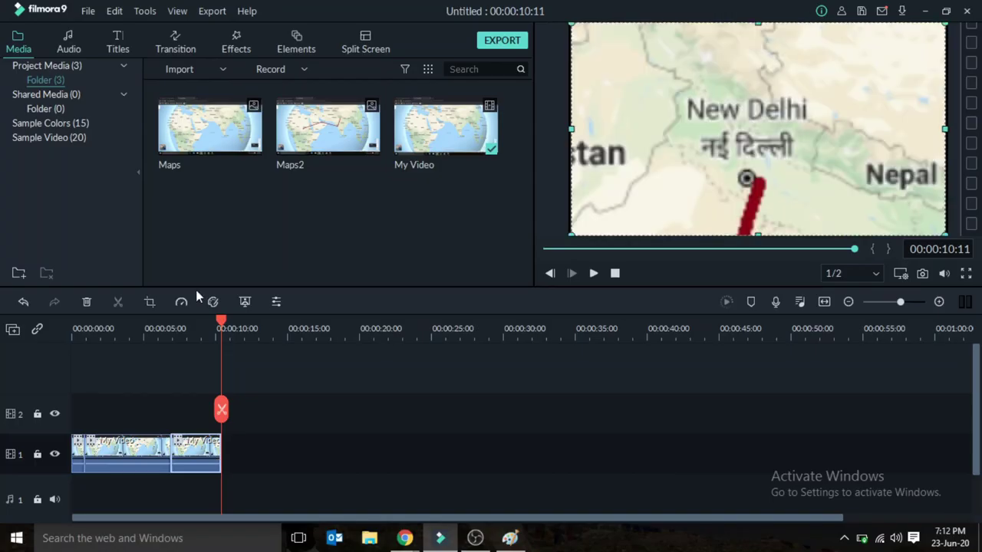
Step: Play the last My Video clip from its beginning to check the zoom onto New Delhi
{"action": "left_click", "coordinate": [188, 326]}
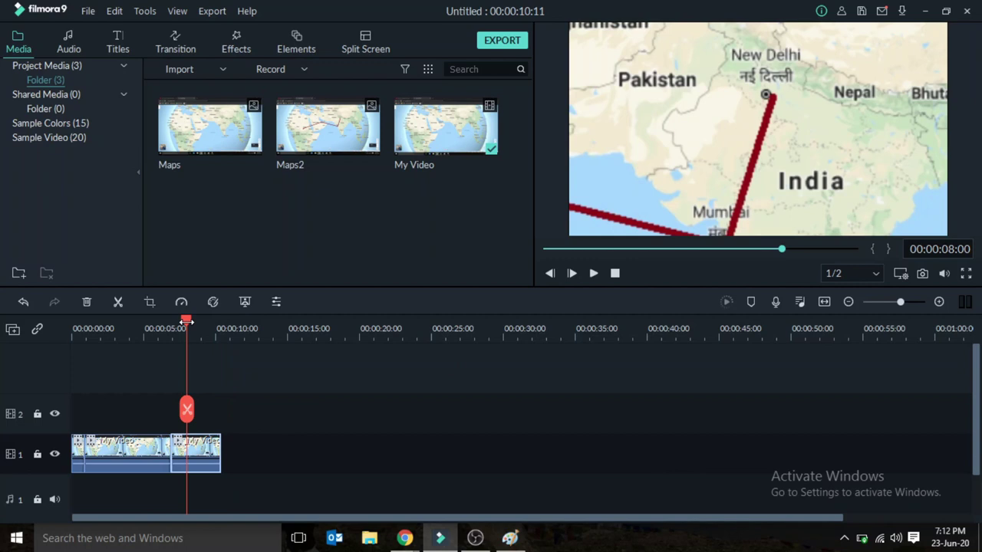
{"action": "left_click", "coordinate": [170, 326]}
{"action": "key", "text": "space"}
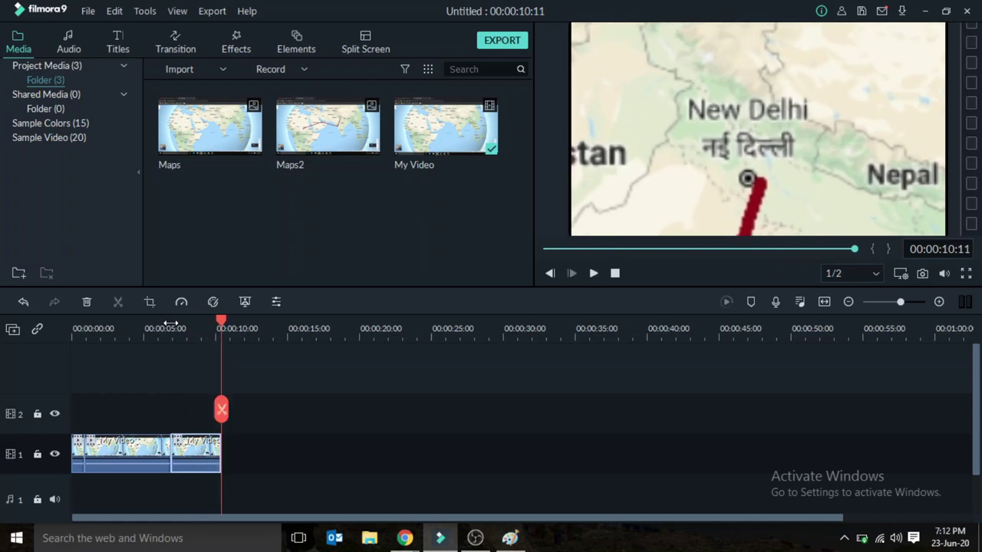
Step: Give the first My Video clip a Pan & Zoom from a 222 x 126 frame on Sudan to the 443 x 249 frame, and play the timeline
{"action": "right_click", "coordinate": [77, 458]}
{"action": "left_click", "coordinate": [109, 171]}
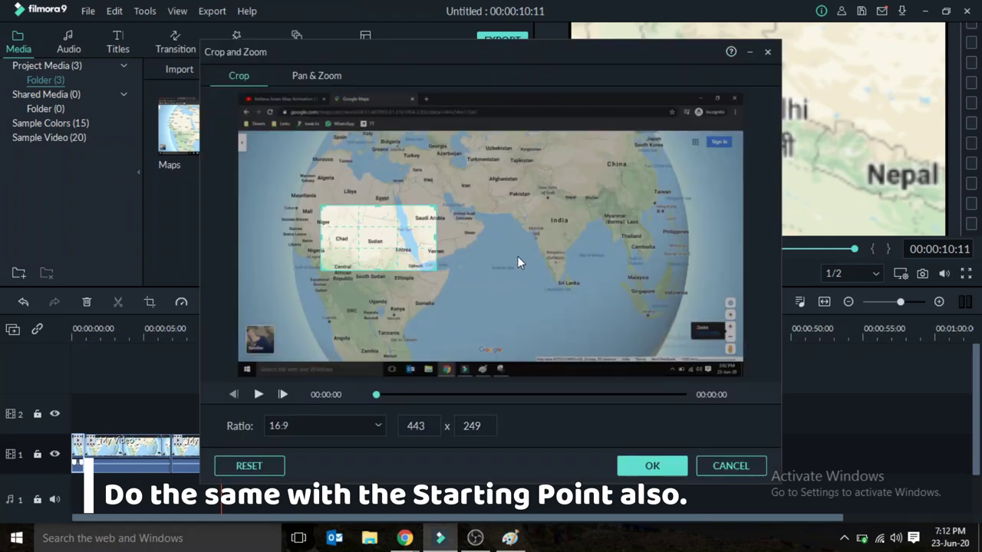
{"action": "left_click", "coordinate": [312, 76]}
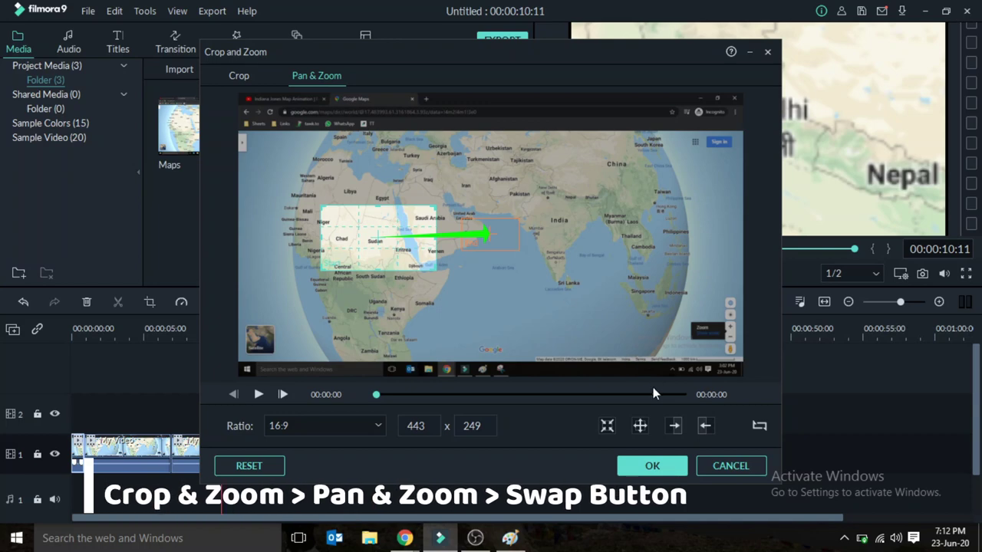
{"action": "left_click", "coordinate": [758, 427]}
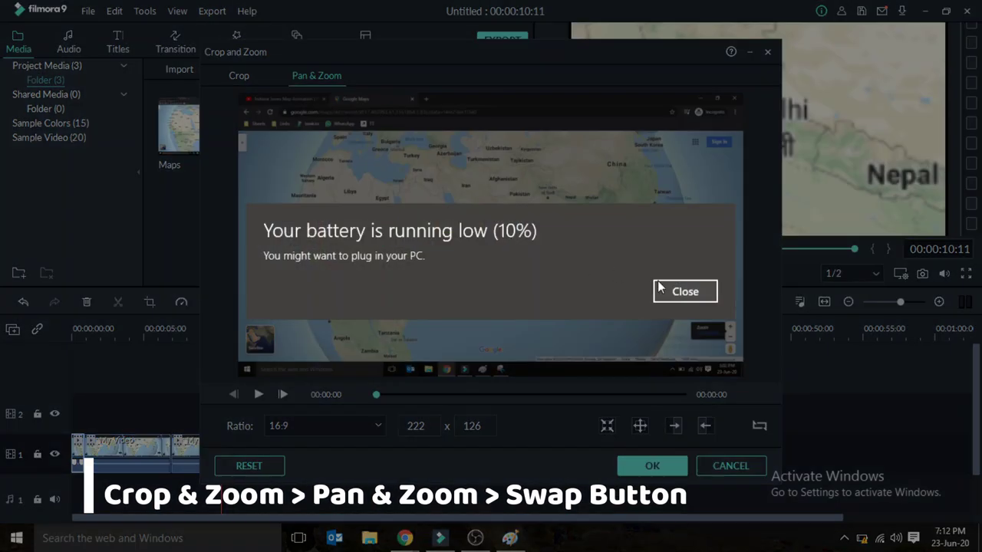
{"action": "left_click", "coordinate": [684, 291]}
{"action": "left_click_drag", "start_coordinate": [491, 243], "coordinate": [378, 243]}
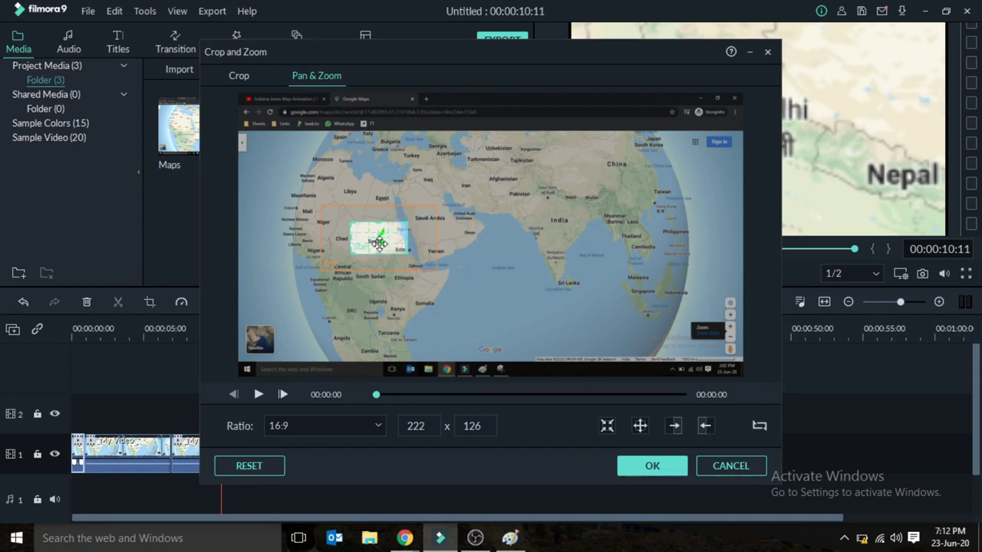
{"action": "left_click", "coordinate": [651, 467]}
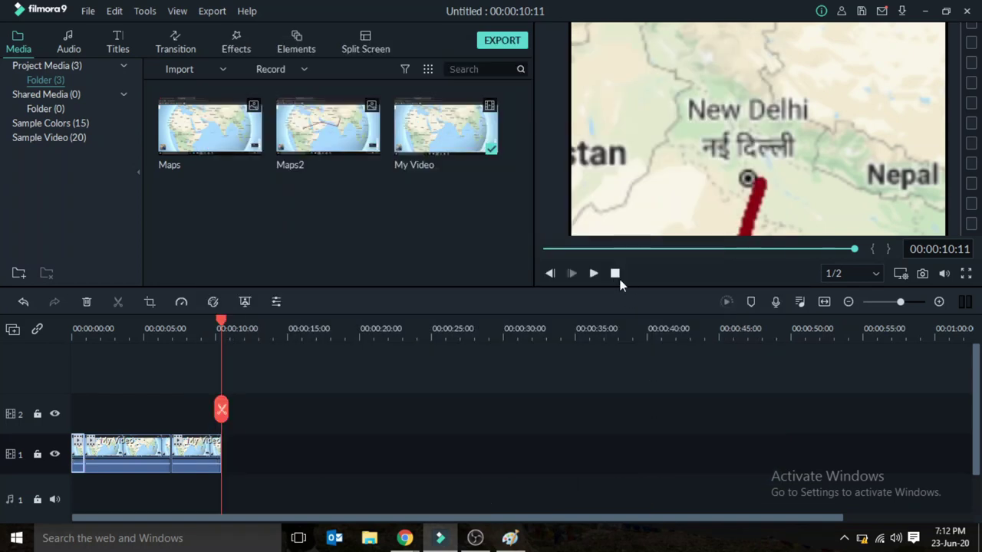
{"action": "left_click", "coordinate": [615, 274]}
{"action": "left_click", "coordinate": [593, 273]}
Step: Import the Landing - 32945 airplane video from the Downloads folder and place it on video track 2 above the map clips
{"action": "double_click", "coordinate": [251, 215]}
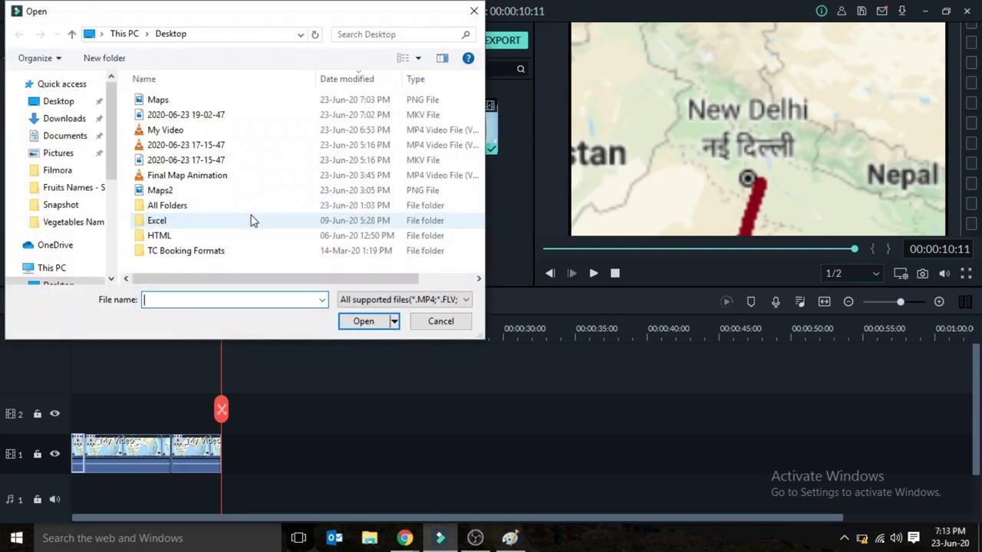
{"action": "left_click", "coordinate": [62, 118]}
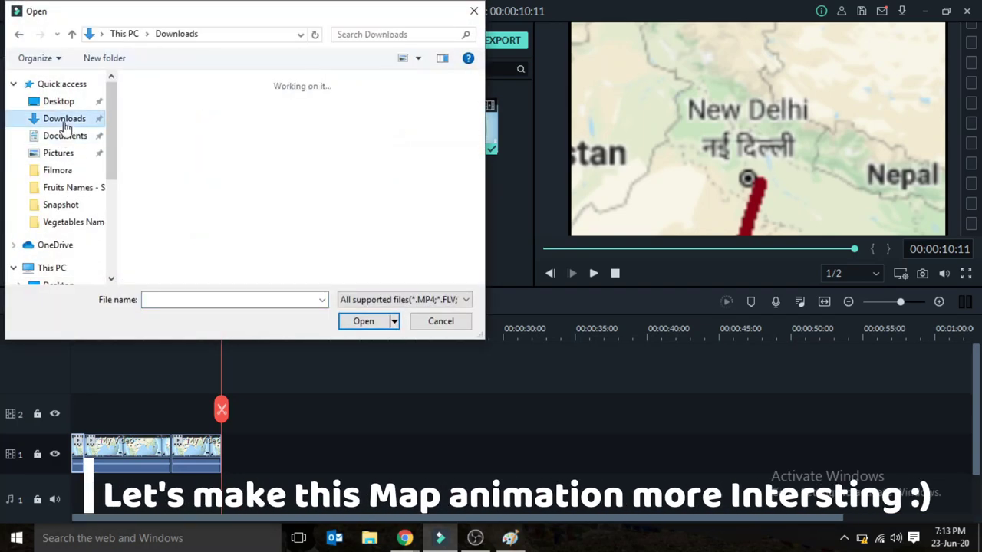
{"action": "double_click", "coordinate": [330, 136]}
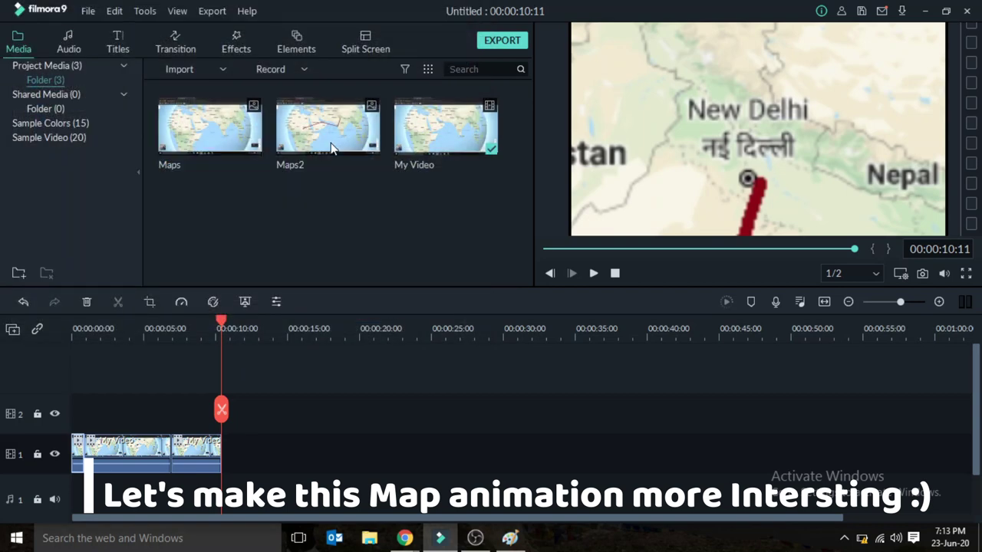
{"action": "mouse_move", "coordinate": [230, 221]}
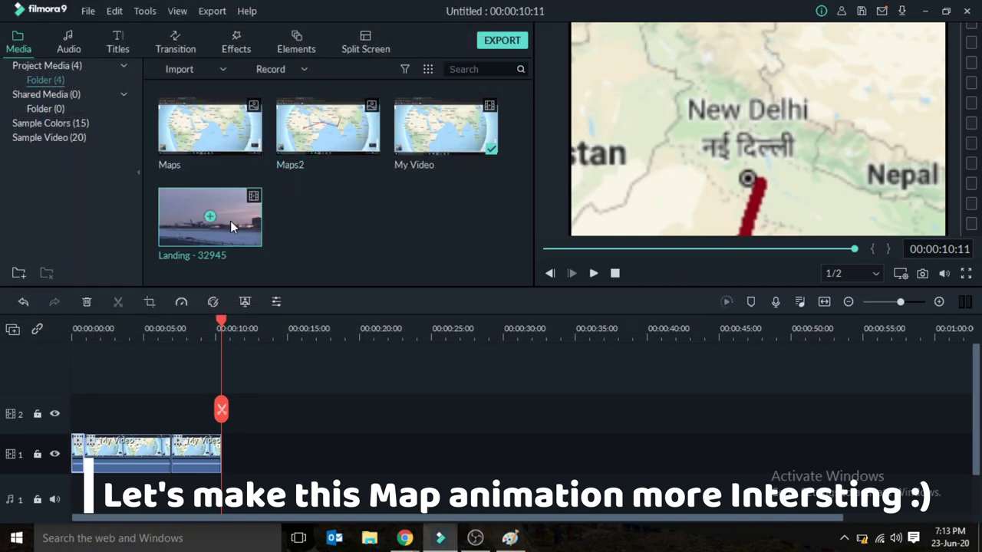
{"action": "left_click_drag", "start_coordinate": [230, 221], "coordinate": [100, 411]}
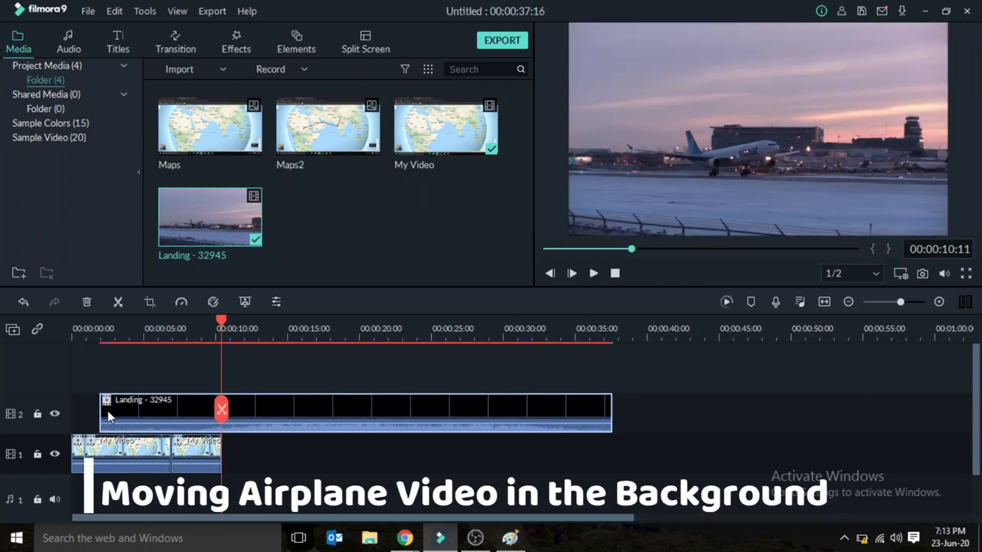
Step: Move the Landing - 32945 clip to start at 00:00:01:12 and mute its audio
{"action": "left_click_drag", "start_coordinate": [219, 325], "coordinate": [92, 342]}
{"action": "left_click_drag", "start_coordinate": [224, 422], "coordinate": [171, 400]}
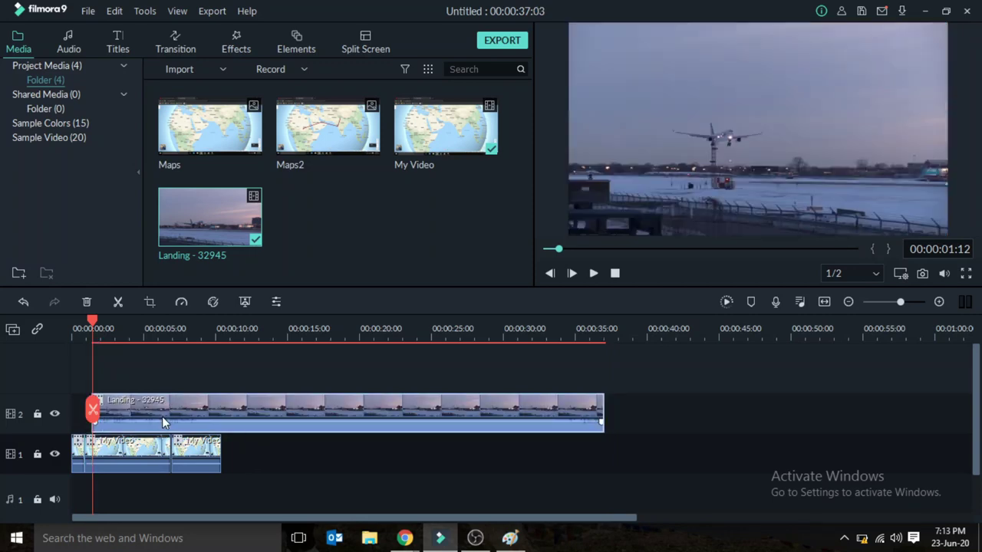
{"action": "right_click", "coordinate": [157, 429]}
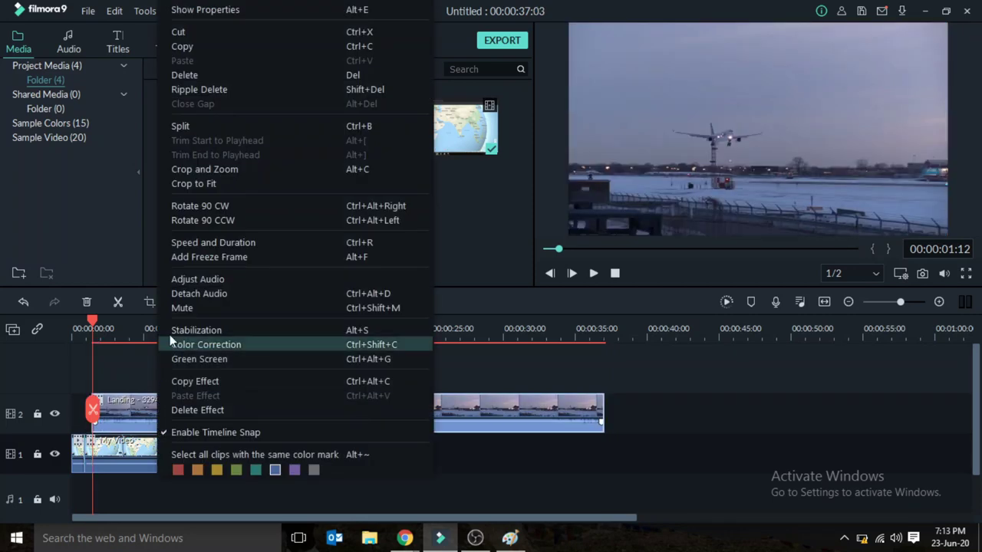
{"action": "left_click", "coordinate": [175, 312]}
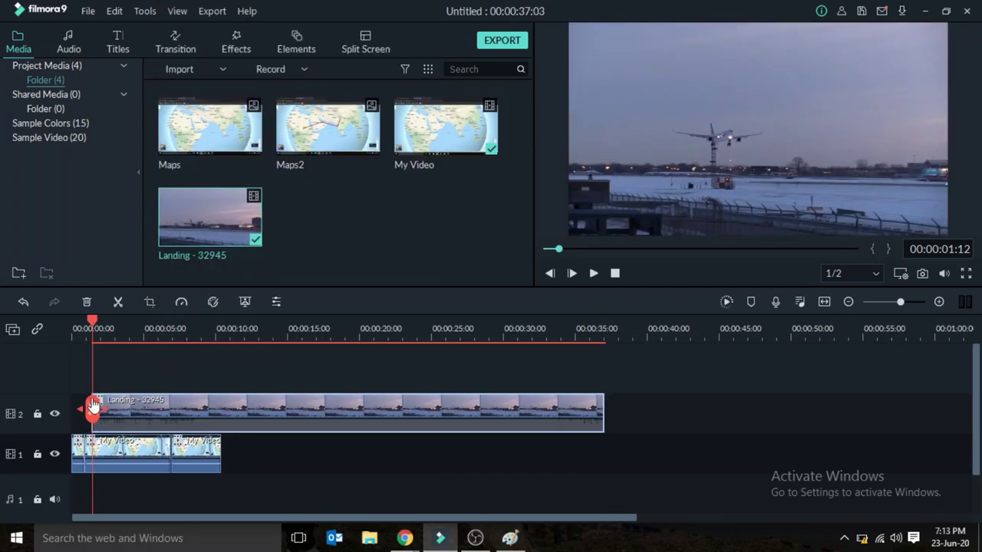
Step: Trim about 8 seconds off the start of the Landing - 32945 clip and shorten its end to about 9 seconds on the timeline
{"action": "left_click_drag", "start_coordinate": [91, 427], "coordinate": [150, 439]}
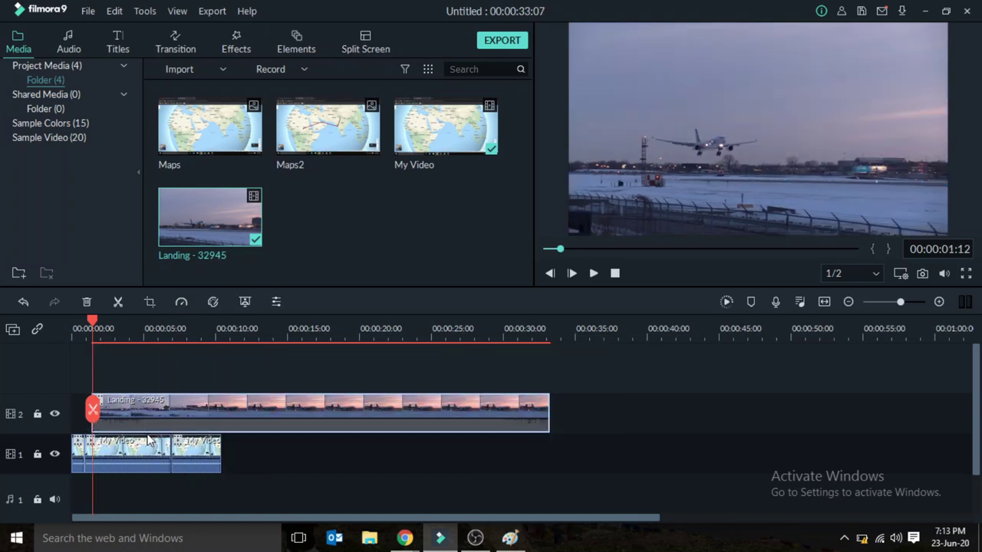
{"action": "left_click_drag", "start_coordinate": [93, 434], "coordinate": [151, 437]}
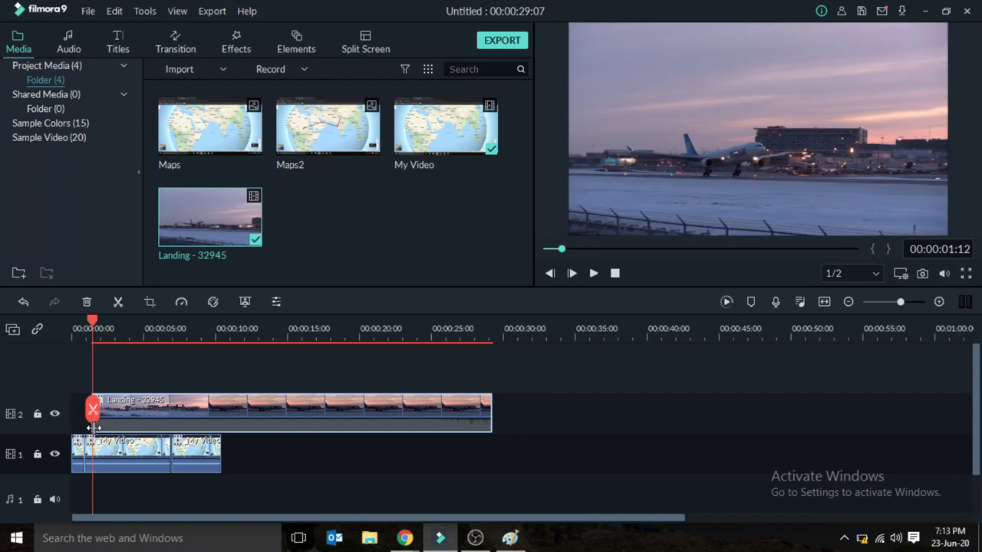
{"action": "left_click_drag", "start_coordinate": [489, 406], "coordinate": [205, 391]}
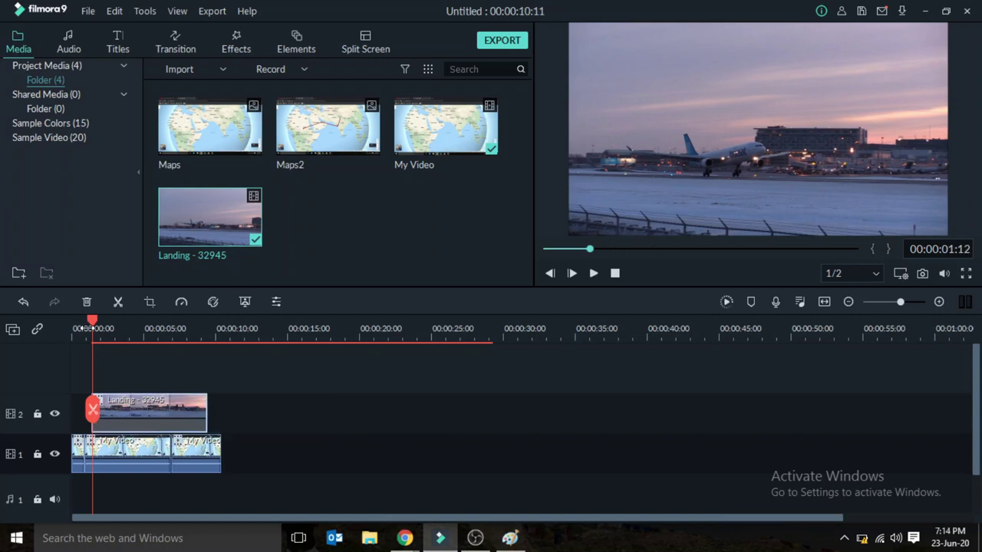
Step: Reduce the Landing - 32945 clip's compositing opacity to about a third so the map shows through, checking it midway through the clip
{"action": "double_click", "coordinate": [142, 405]}
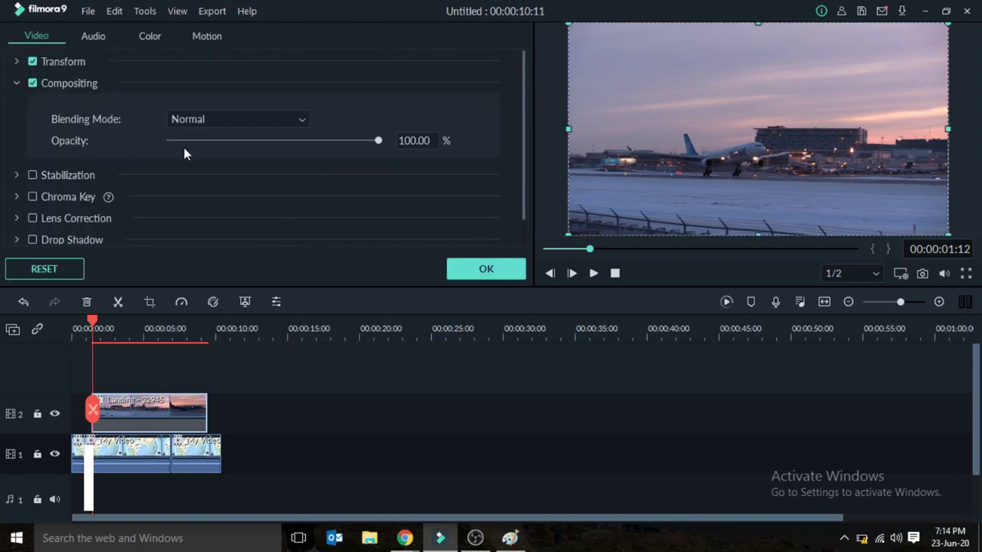
{"action": "left_click", "coordinate": [242, 141]}
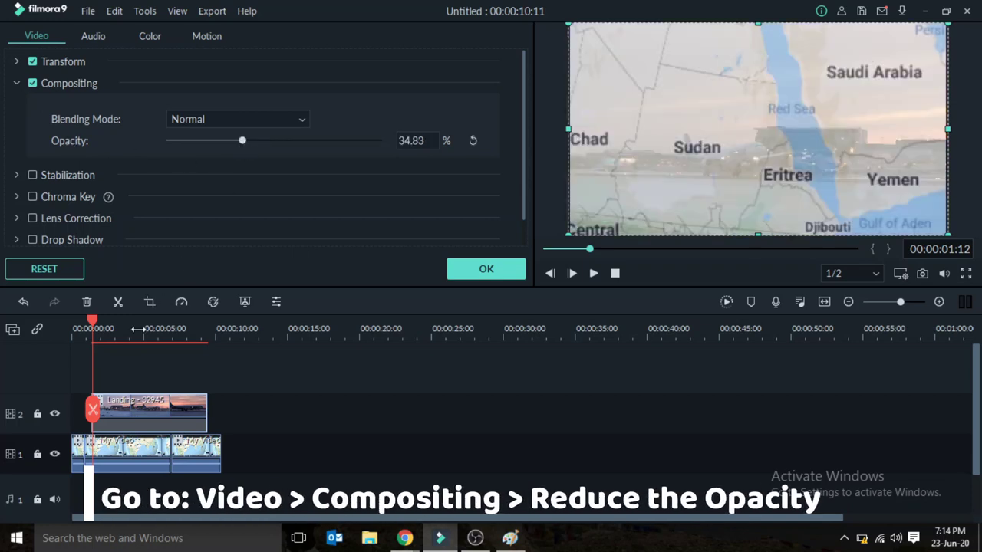
{"action": "left_click", "coordinate": [139, 328]}
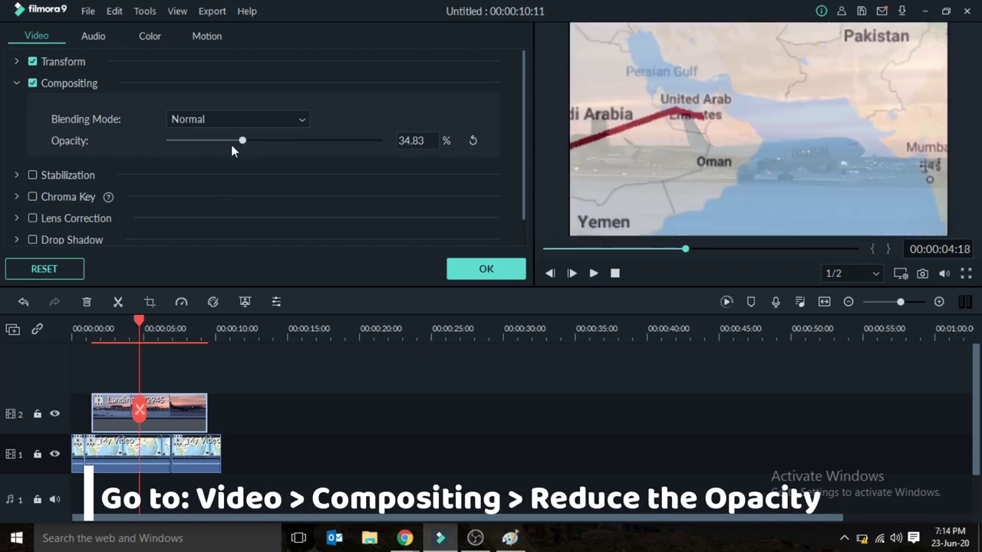
{"action": "left_click", "coordinate": [233, 142]}
{"action": "left_click", "coordinate": [479, 272]}
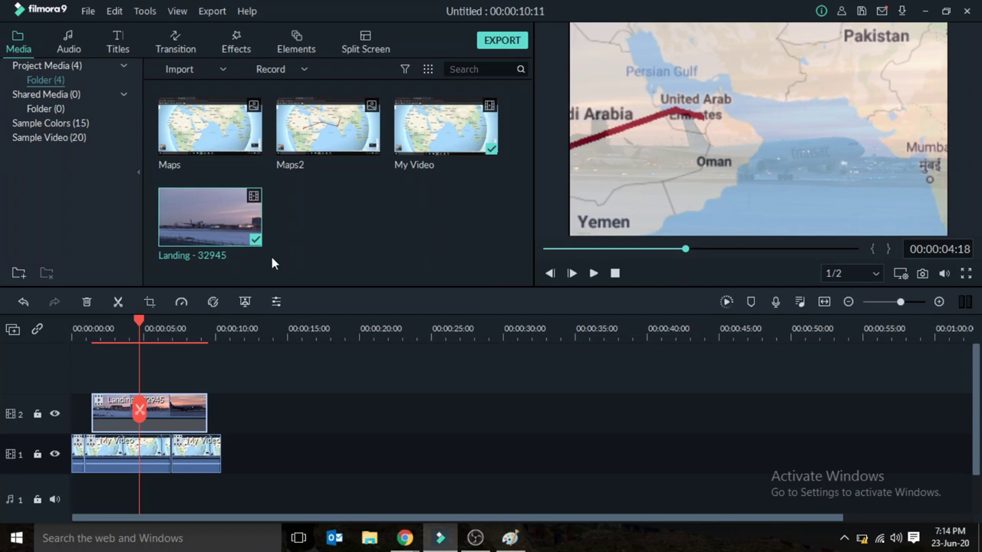
Step: Add a Dissolve transition to the start and end of the Landing - 32945 clip, and play the timeline from the start
{"action": "left_click", "coordinate": [176, 28]}
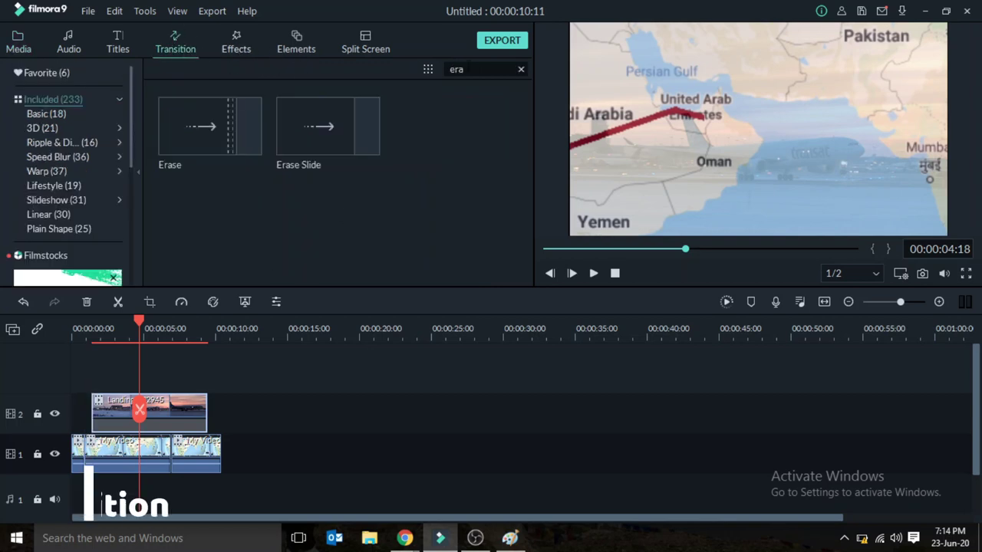
{"action": "left_click", "coordinate": [520, 70]}
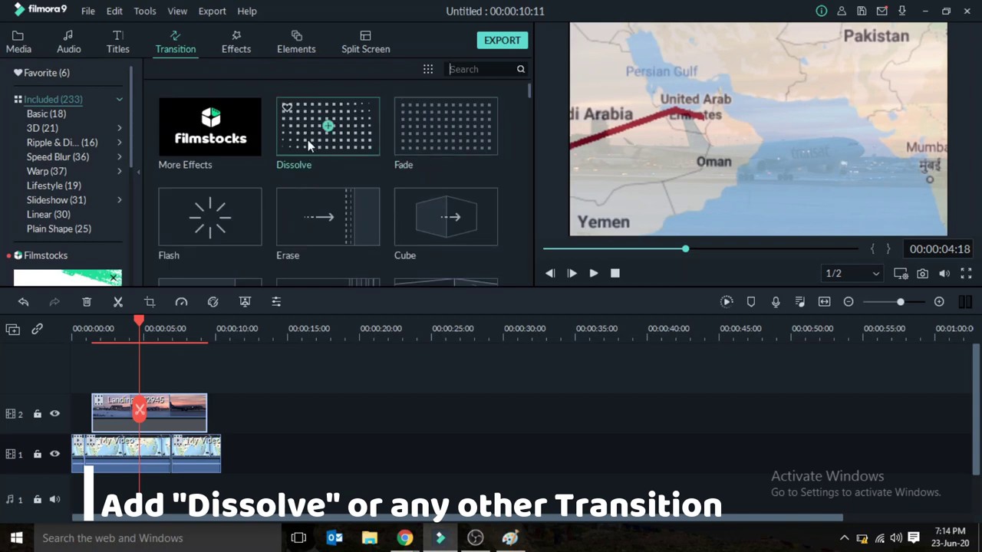
{"action": "left_click_drag", "start_coordinate": [310, 145], "coordinate": [109, 418]}
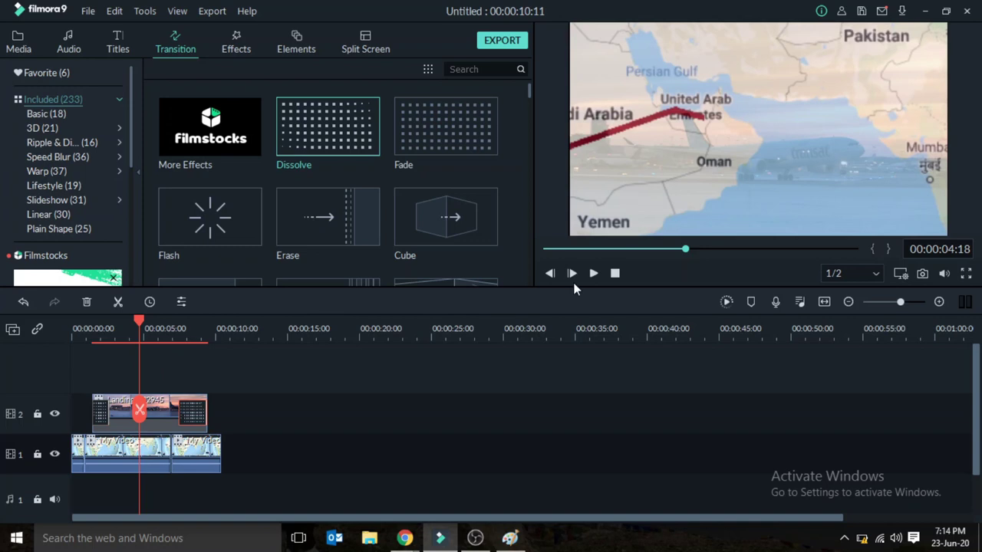
{"action": "left_click", "coordinate": [615, 275]}
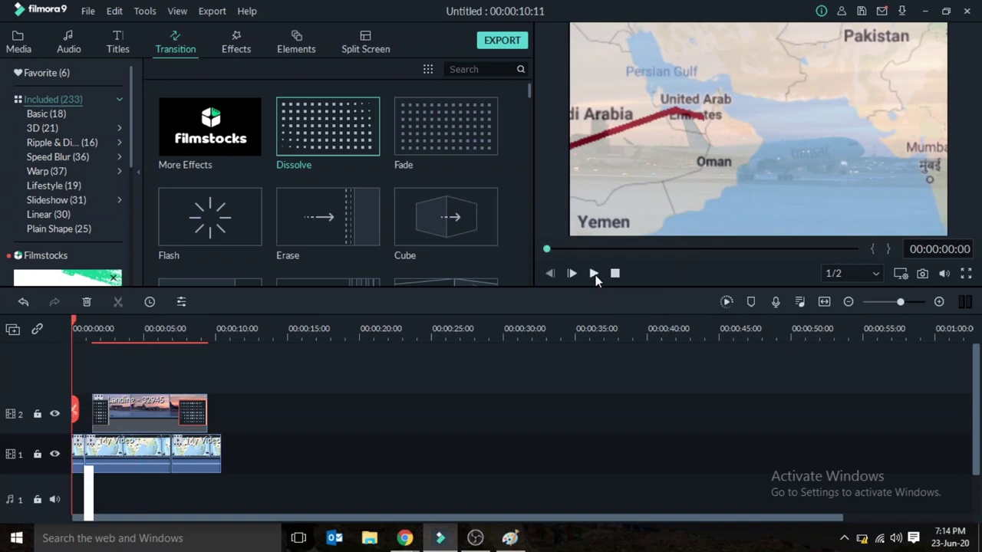
{"action": "left_click", "coordinate": [595, 275]}
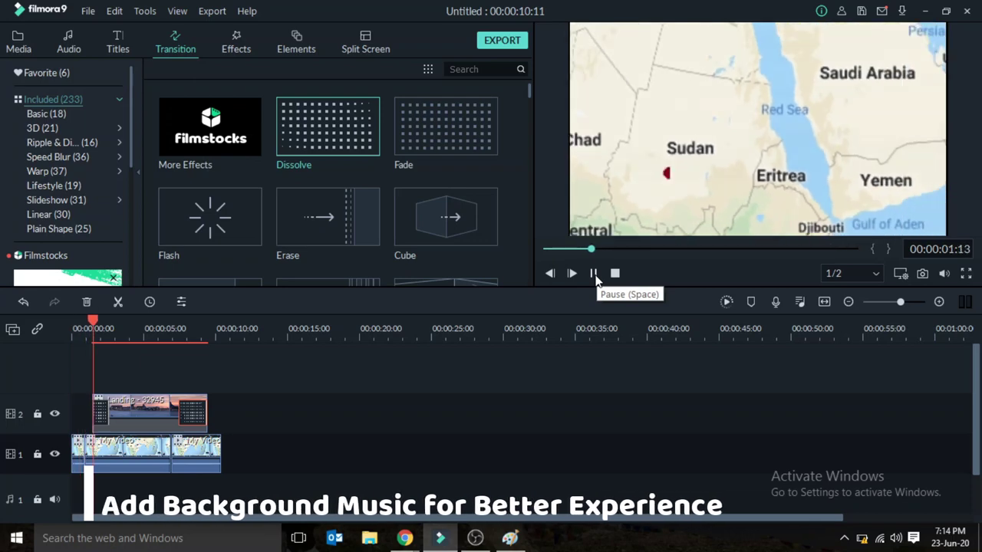